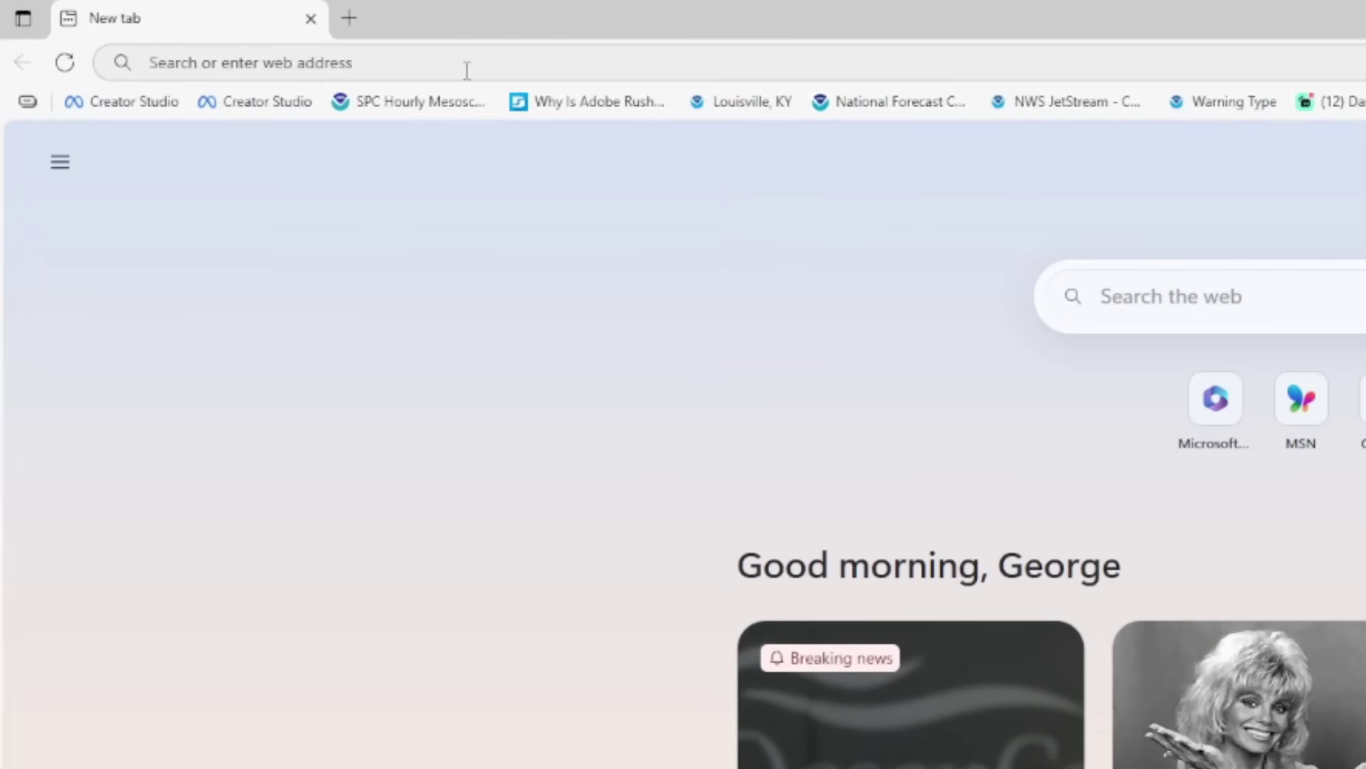
Go to web.weatherwise.app in Edge and open the WeatherWise suggestion.
{"action": "left_click", "coordinate": [467, 71]}
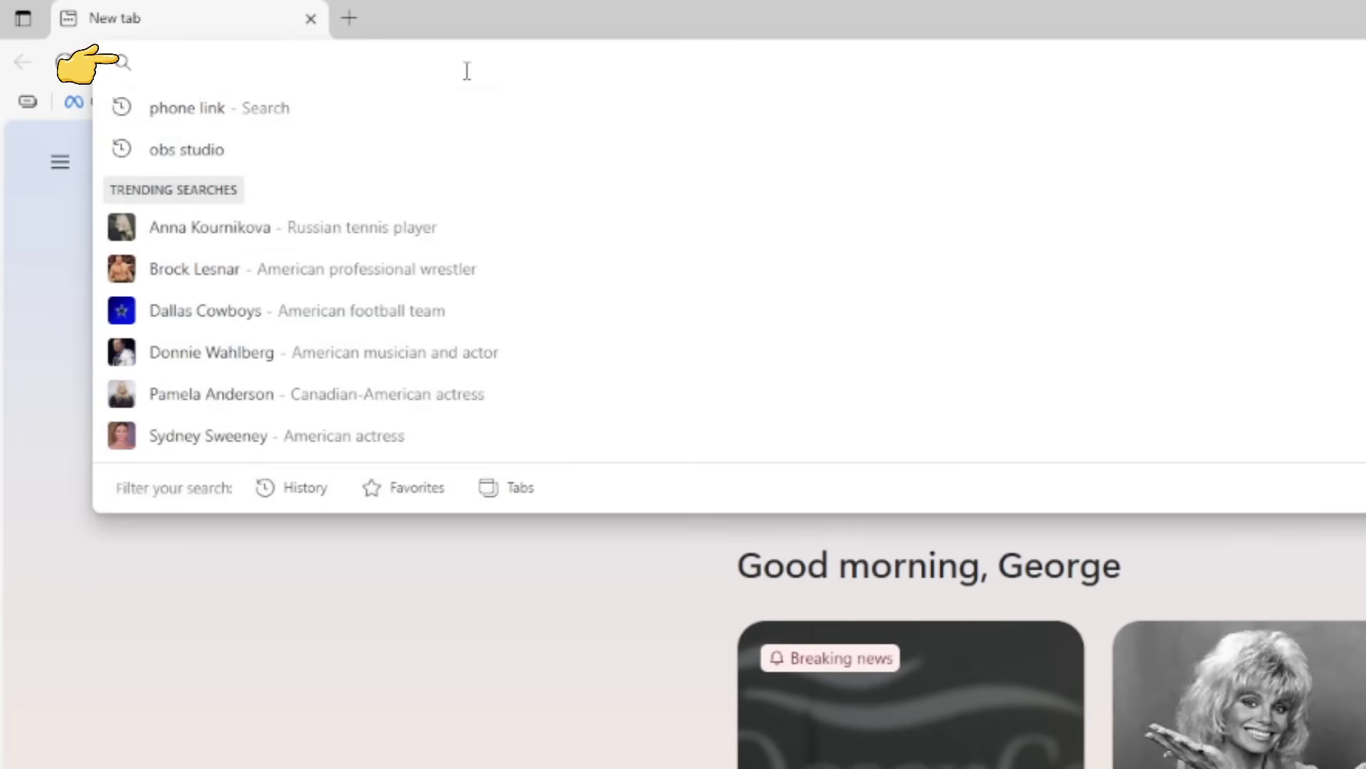
{"action": "type", "text": "web."}
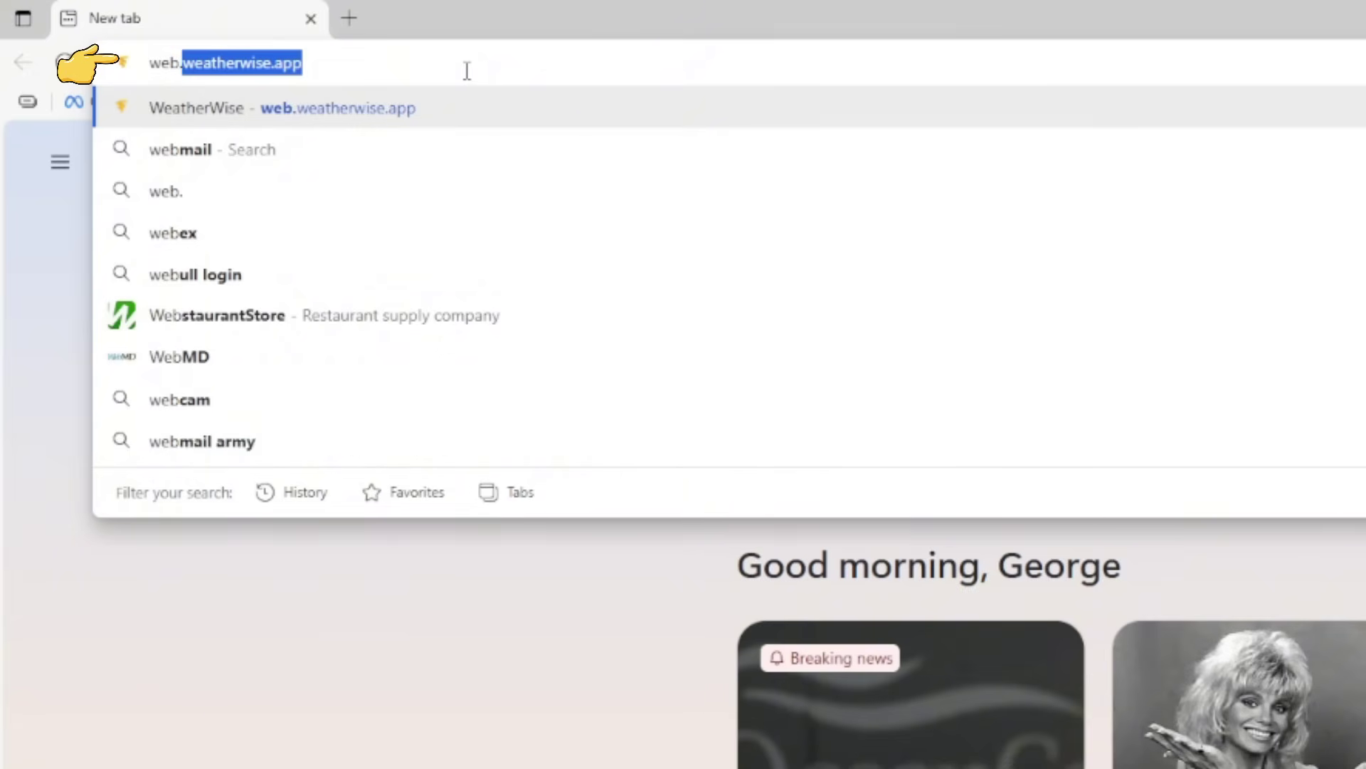
{"action": "type", "text": "weatherwise"}
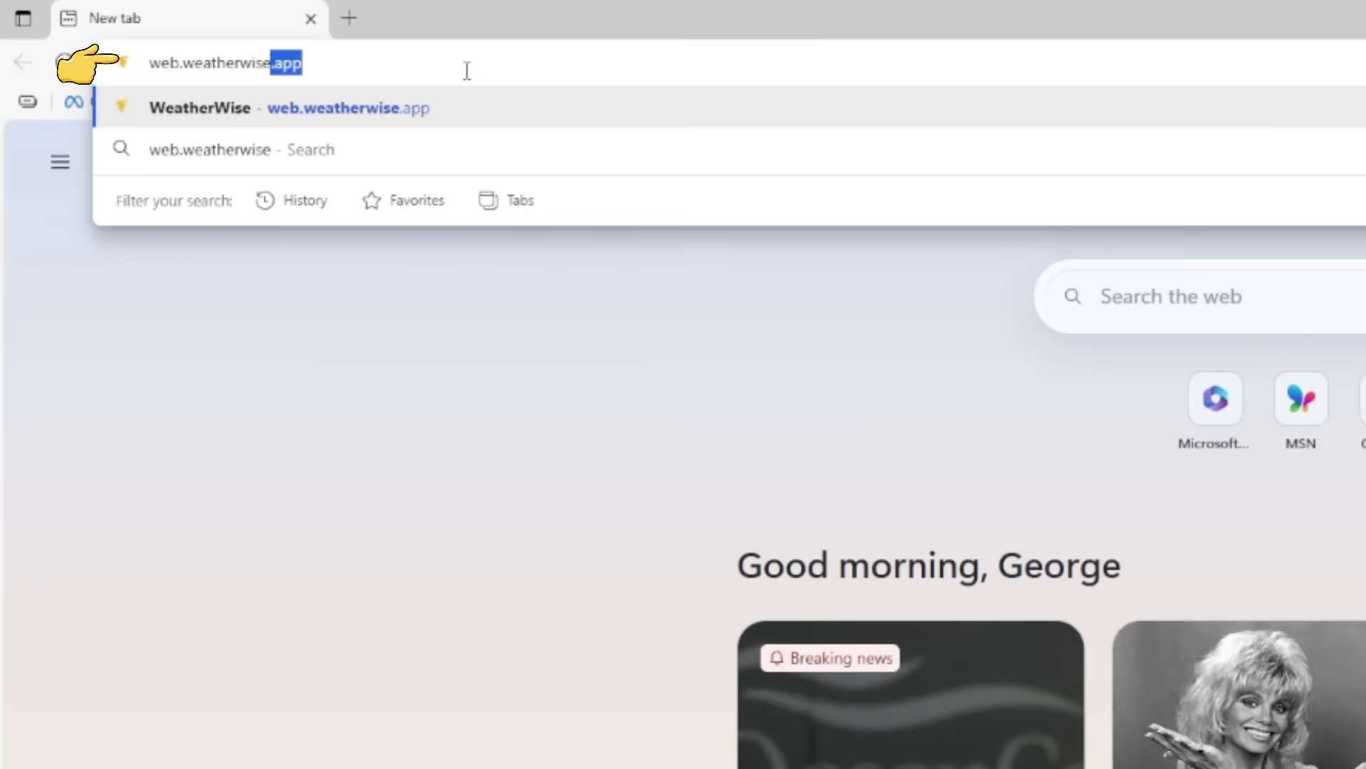
{"action": "type", "text": ".app"}
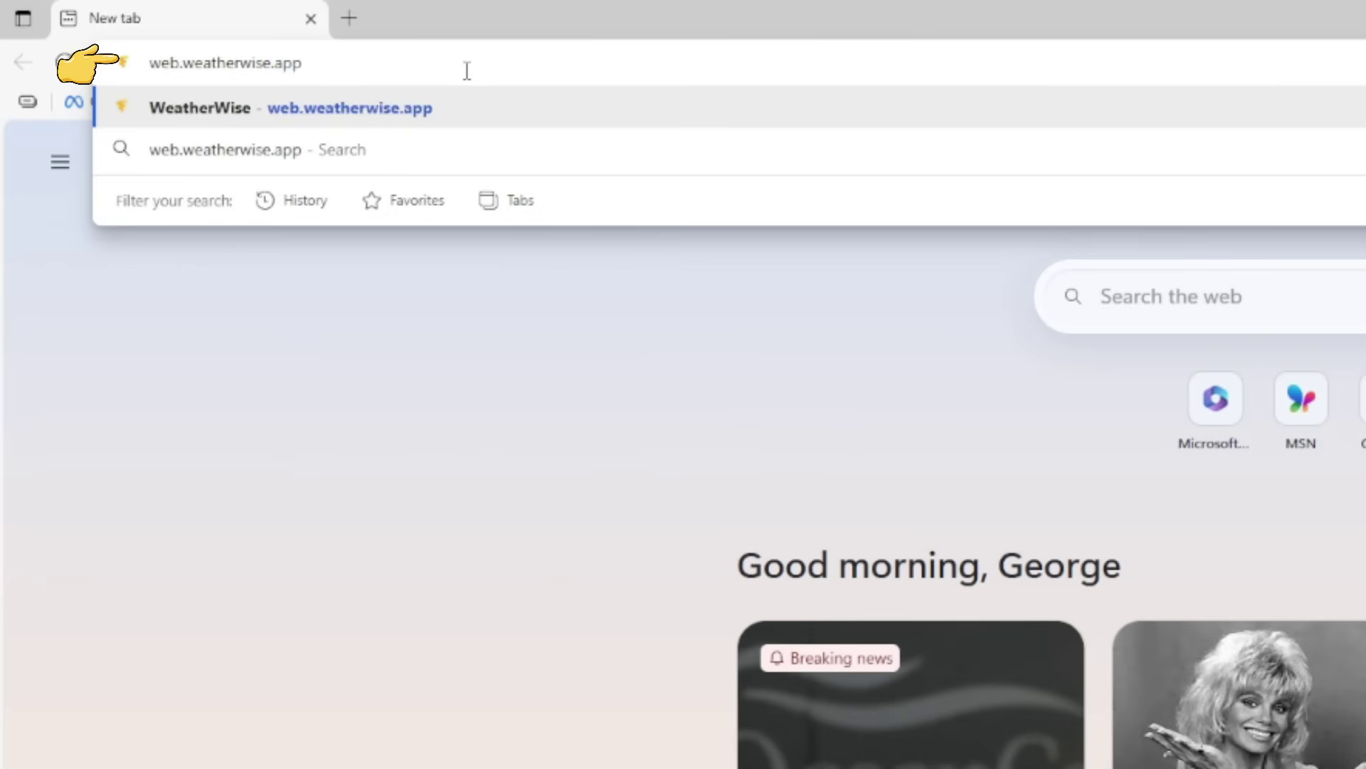
{"action": "left_click", "coordinate": [451, 113]}
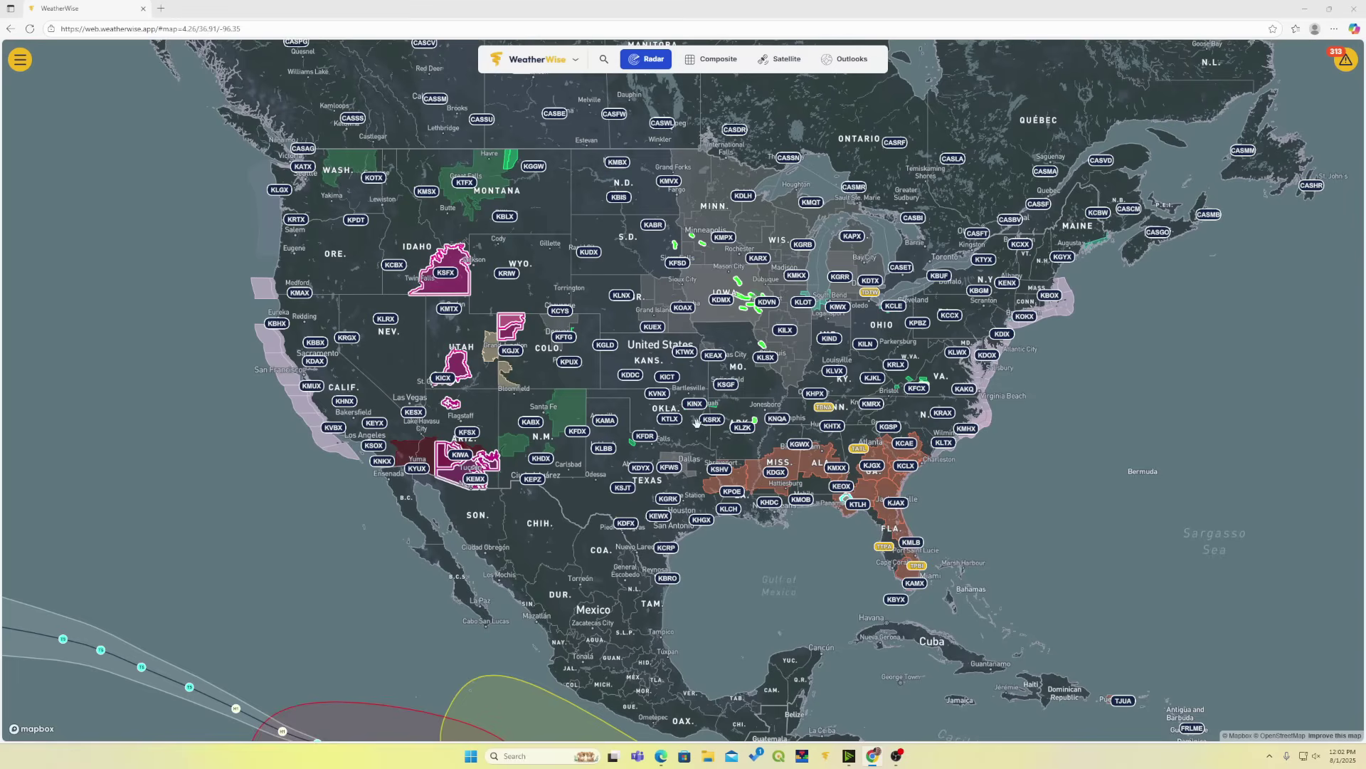
Zoom into Oklahoma and load the KINX Tulsa radar, keeping the Reflectivity product.
{"action": "scroll", "coordinate": [694, 418], "scroll_direction": "up", "scroll_amount": 5}
{"action": "scroll", "coordinate": [695, 418], "scroll_direction": "up", "scroll_amount": 5}
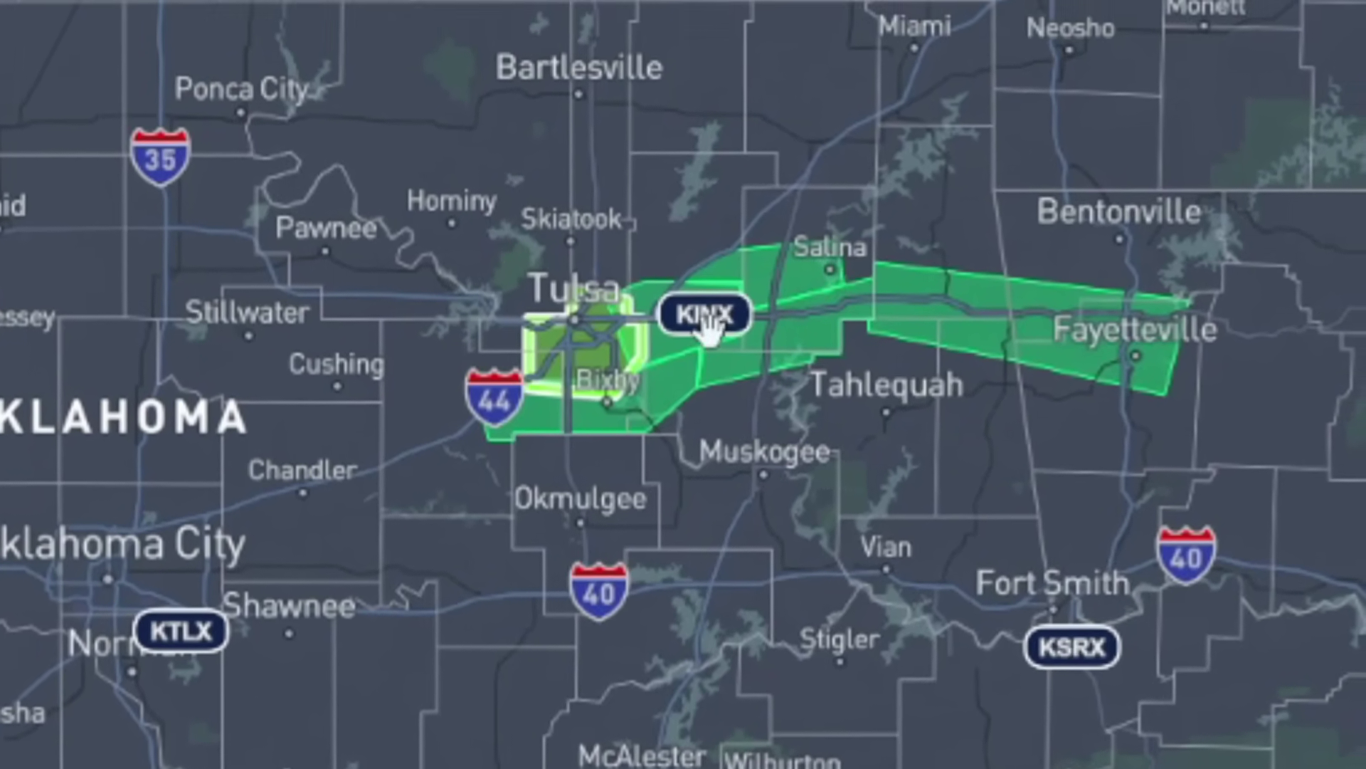
{"action": "left_click", "coordinate": [714, 295]}
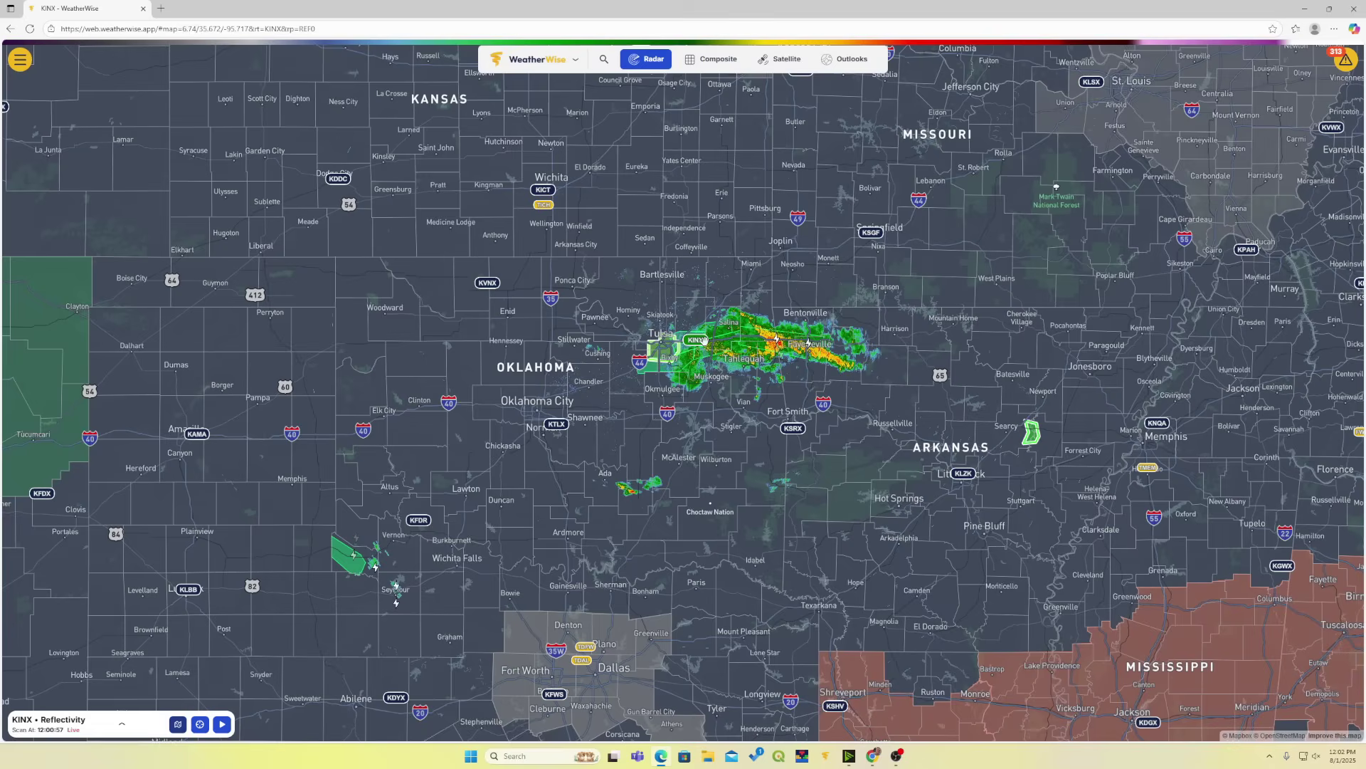
{"action": "left_click", "coordinate": [121, 733]}
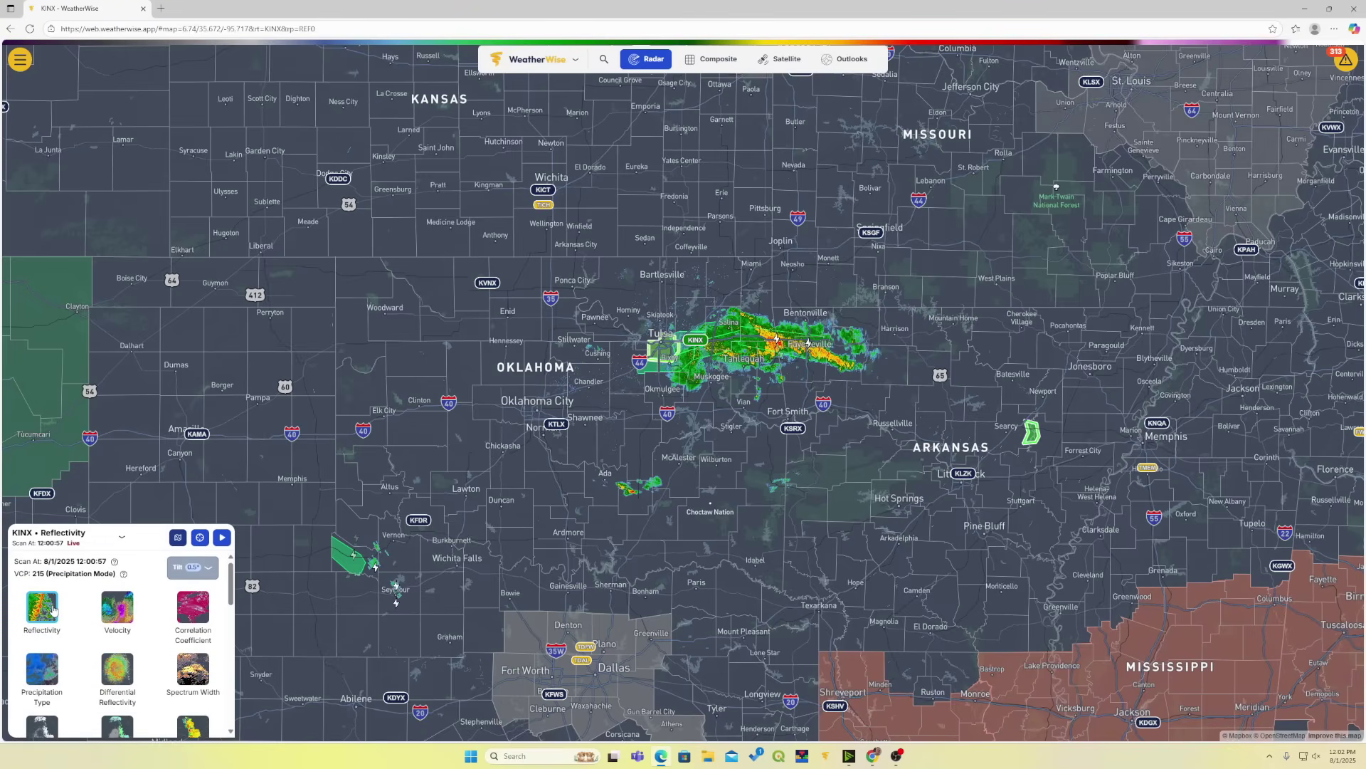
{"action": "left_click", "coordinate": [71, 544]}
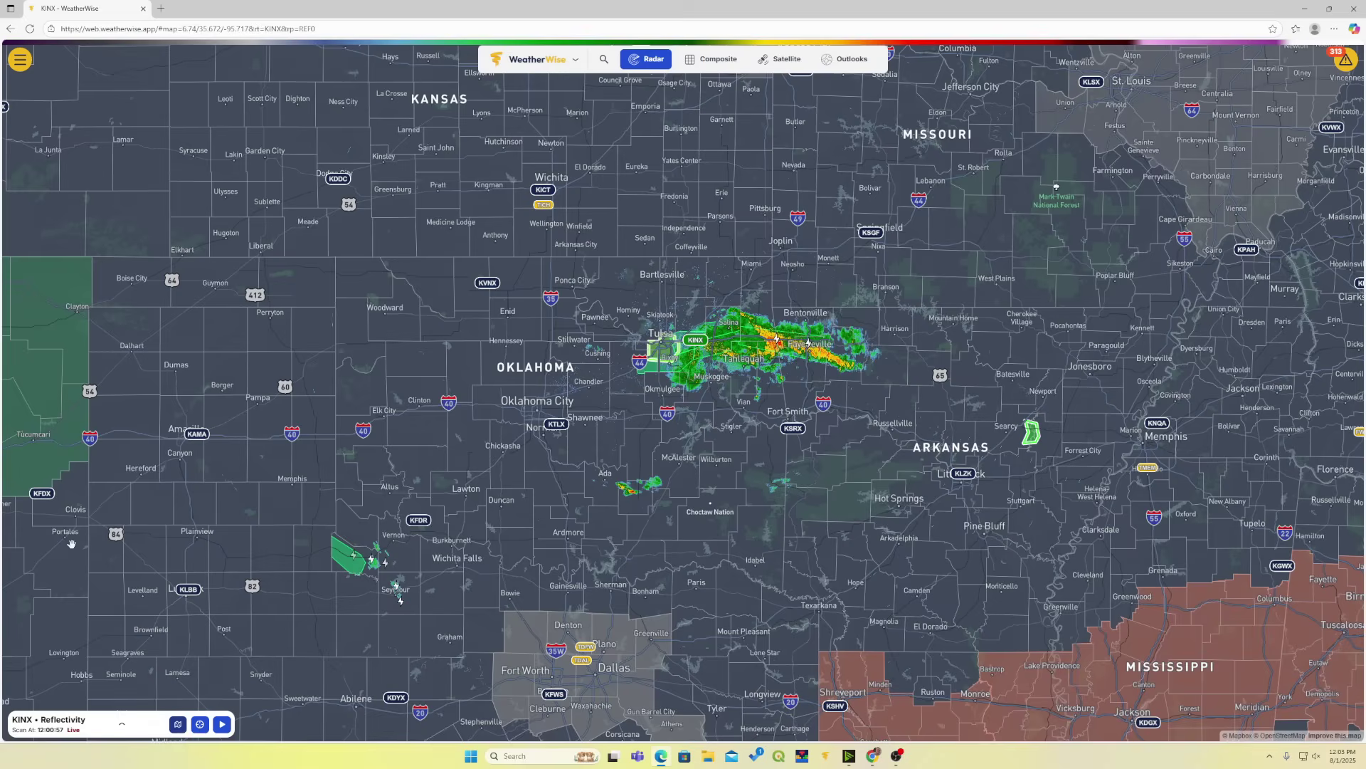
Switch the radar to KDDC, back to KINX, then KSRX, and return to KINX.
{"action": "left_click", "coordinate": [339, 179]}
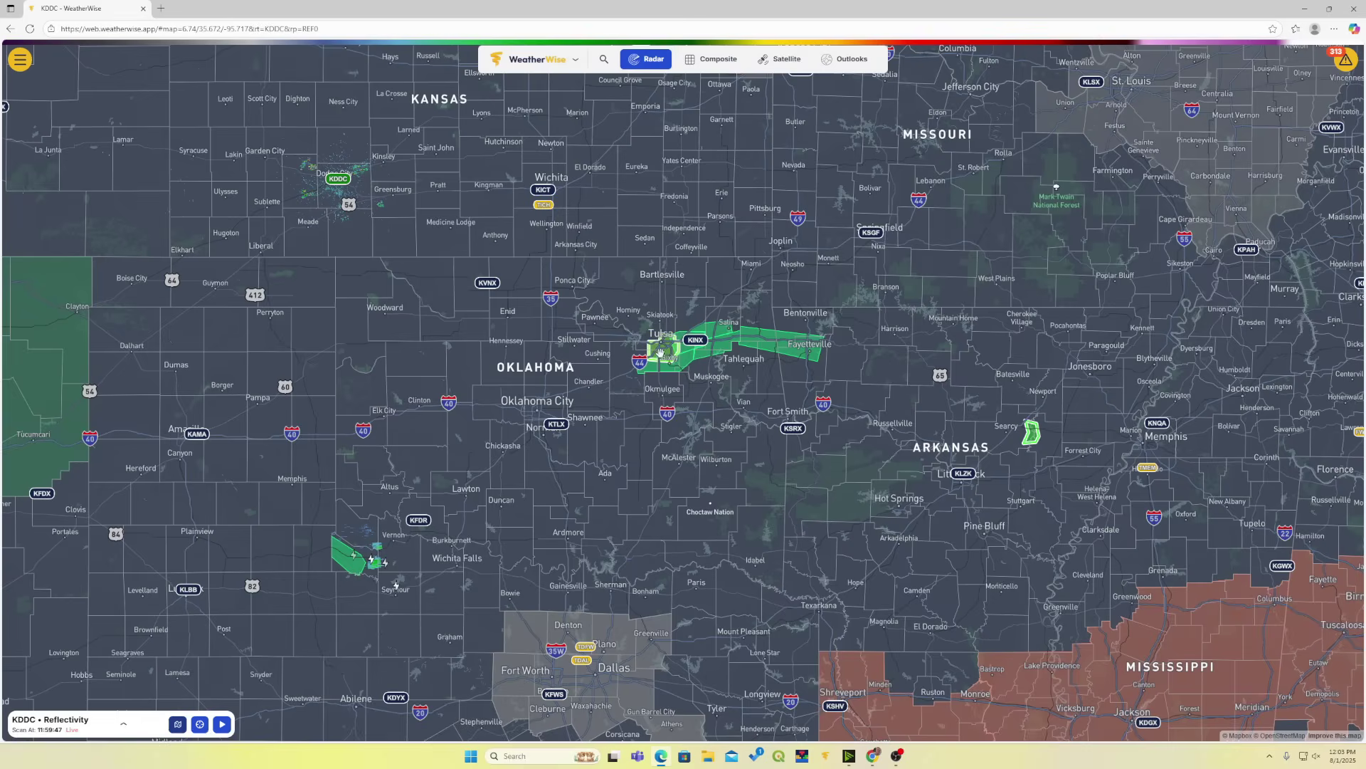
{"action": "left_click", "coordinate": [696, 342]}
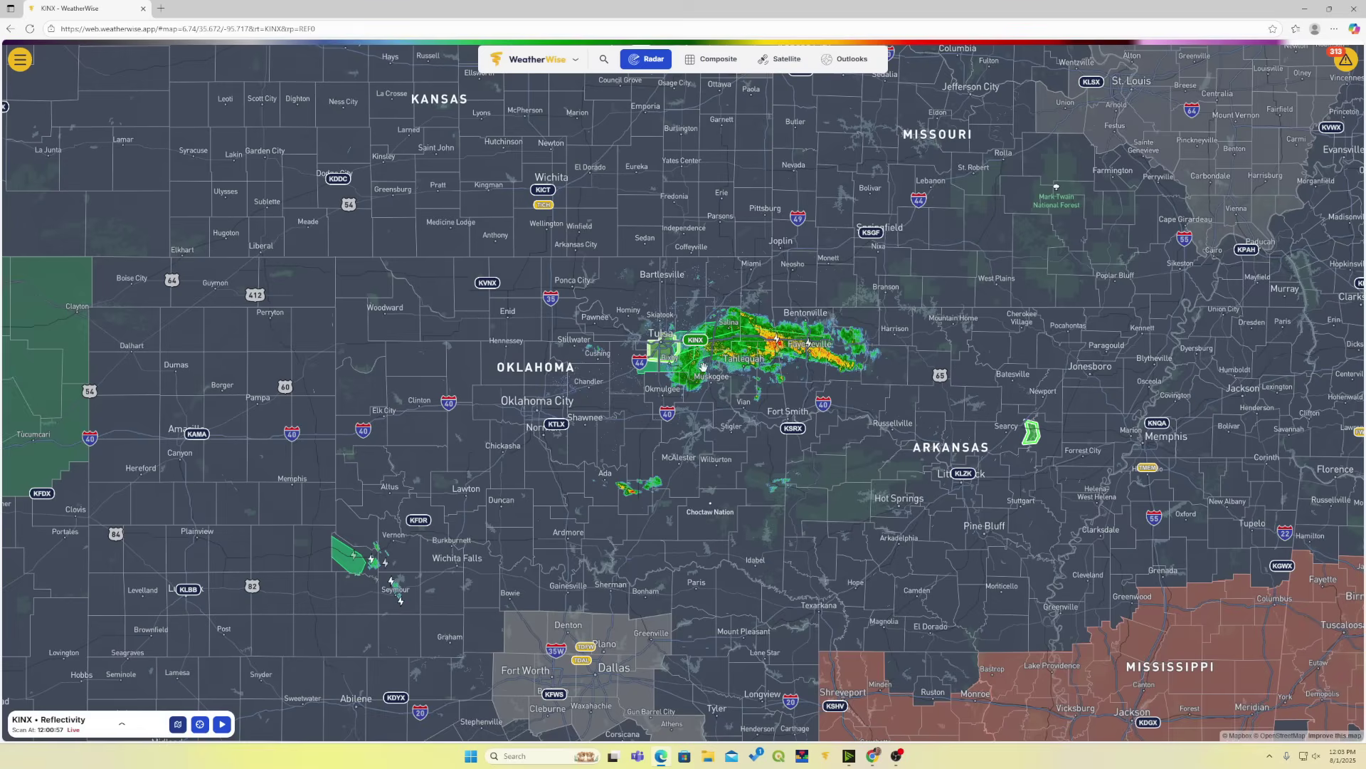
{"action": "left_click", "coordinate": [789, 429]}
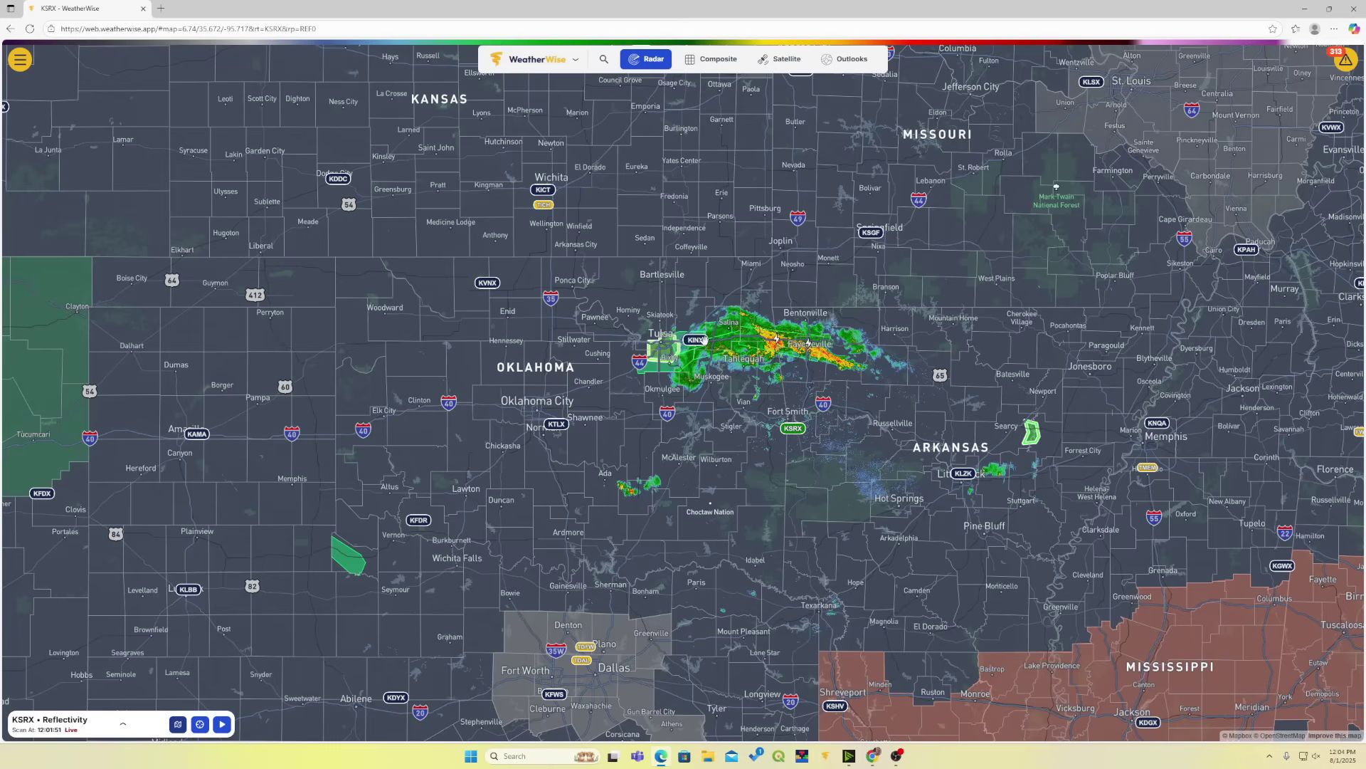
{"action": "left_click", "coordinate": [697, 340]}
Zoom to the Tulsa–Fayetteville storm line and replay the KINX loop back to 11:17.
{"action": "scroll", "coordinate": [747, 360], "scroll_direction": "up", "scroll_amount": 3}
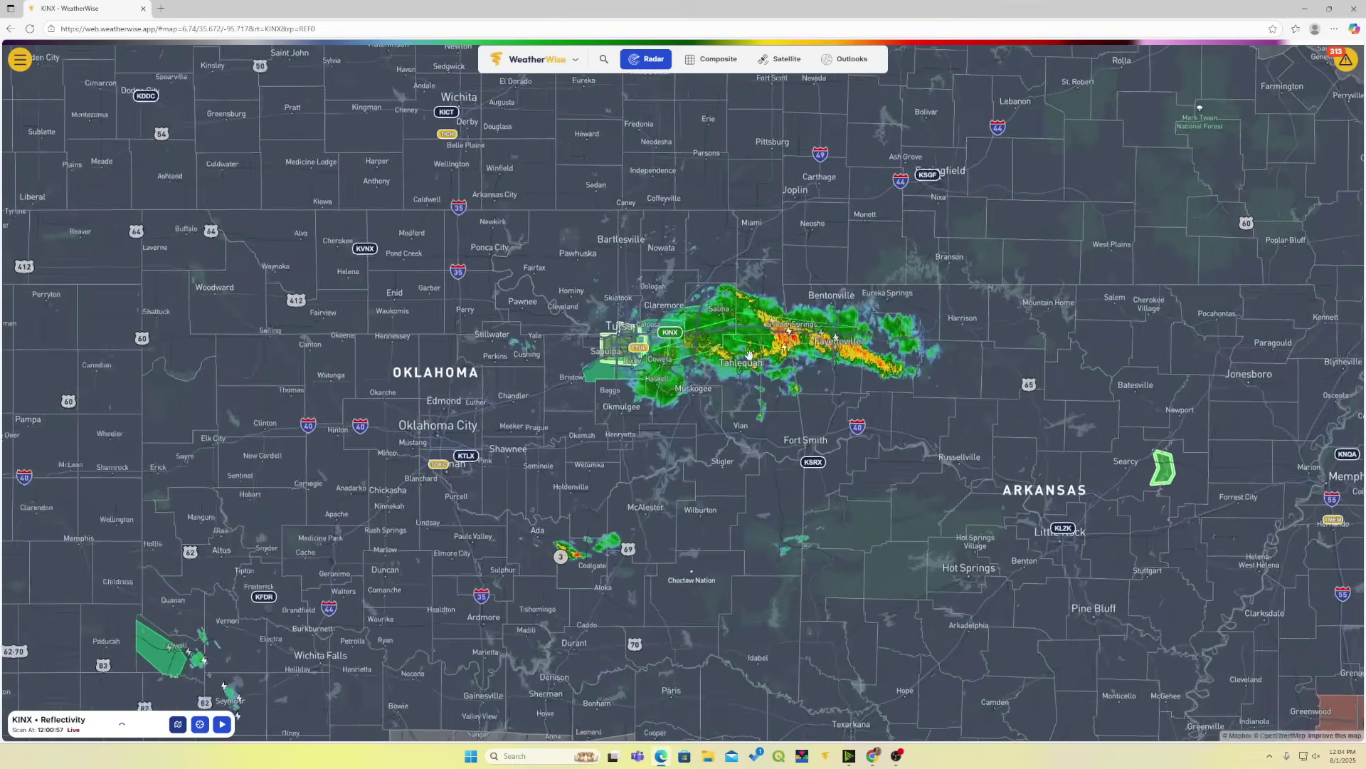
{"action": "scroll", "coordinate": [748, 355], "scroll_direction": "up", "scroll_amount": 2}
{"action": "left_click_drag", "start_coordinate": [712, 399], "coordinate": [575, 528]}
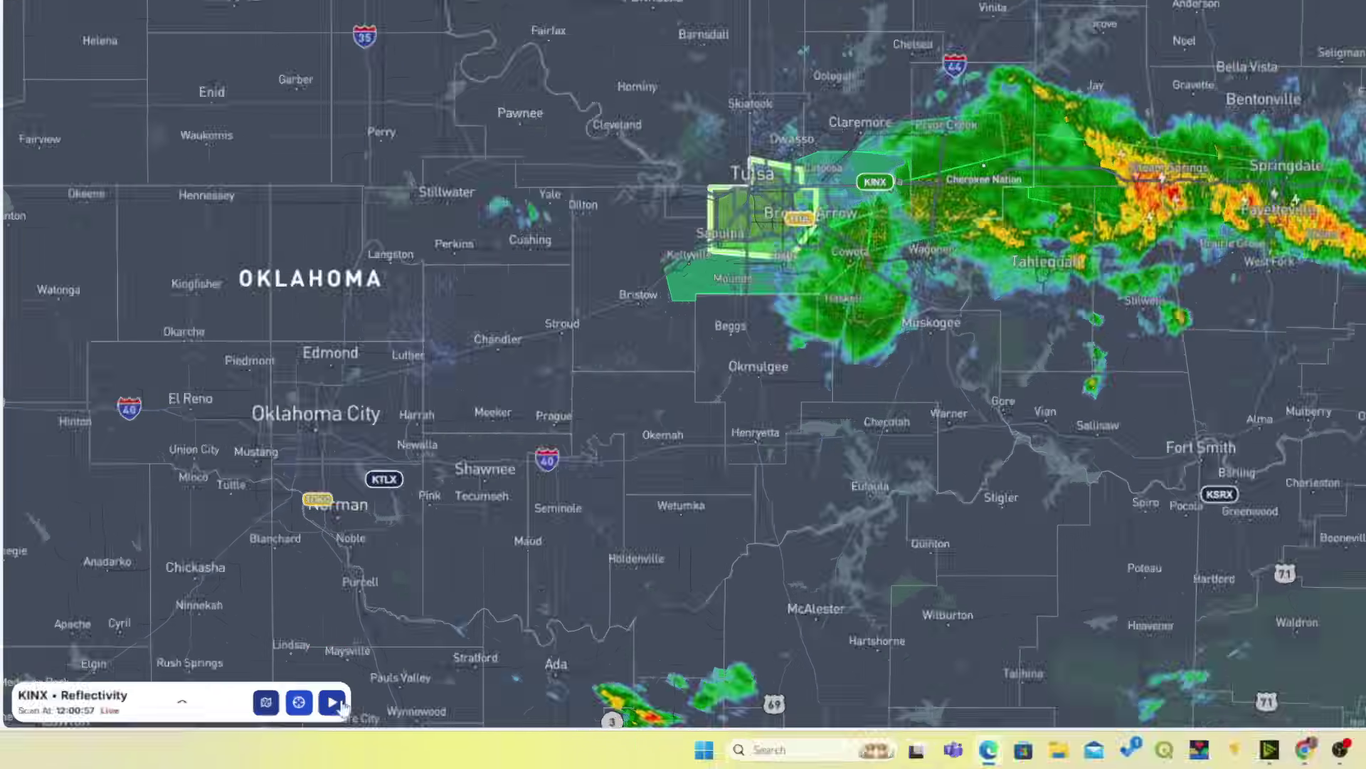
{"action": "left_click", "coordinate": [333, 702]}
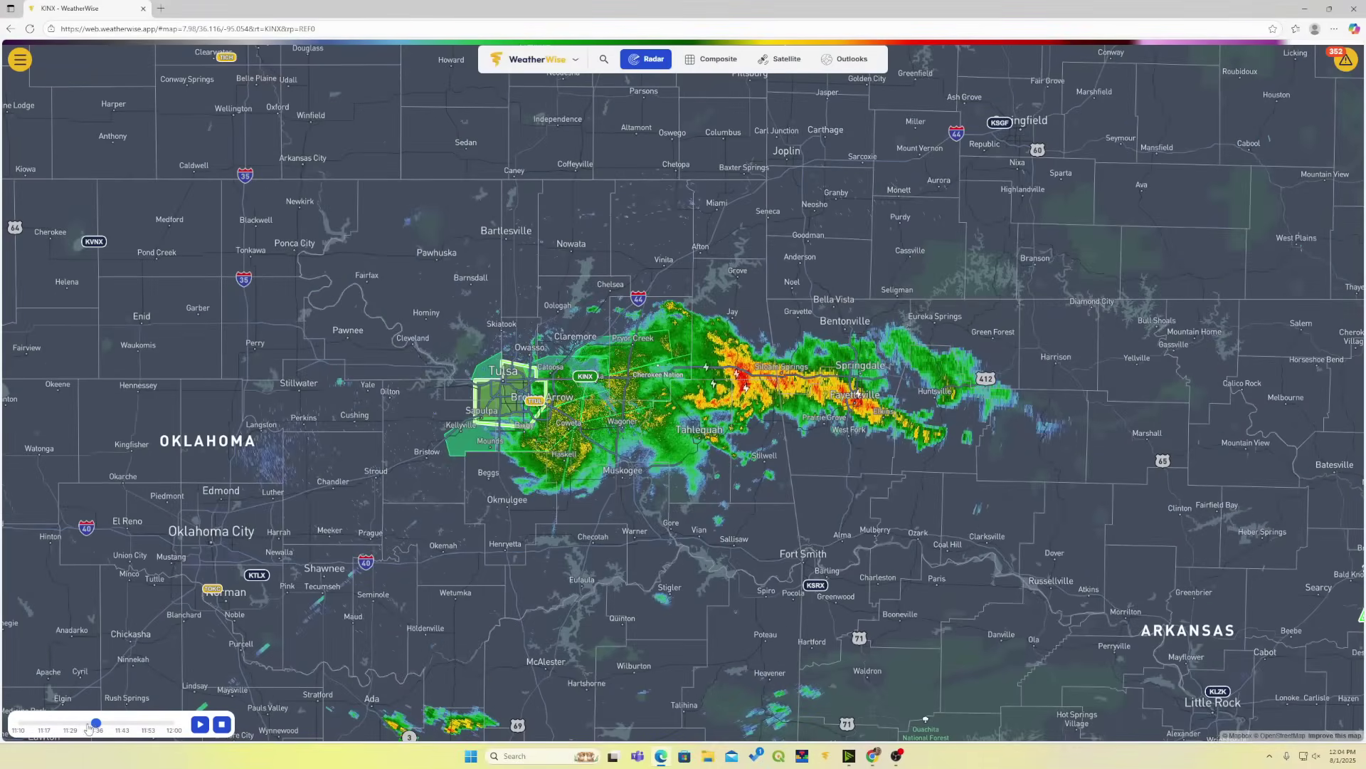
{"action": "left_click_drag", "start_coordinate": [170, 722], "coordinate": [36, 724]}
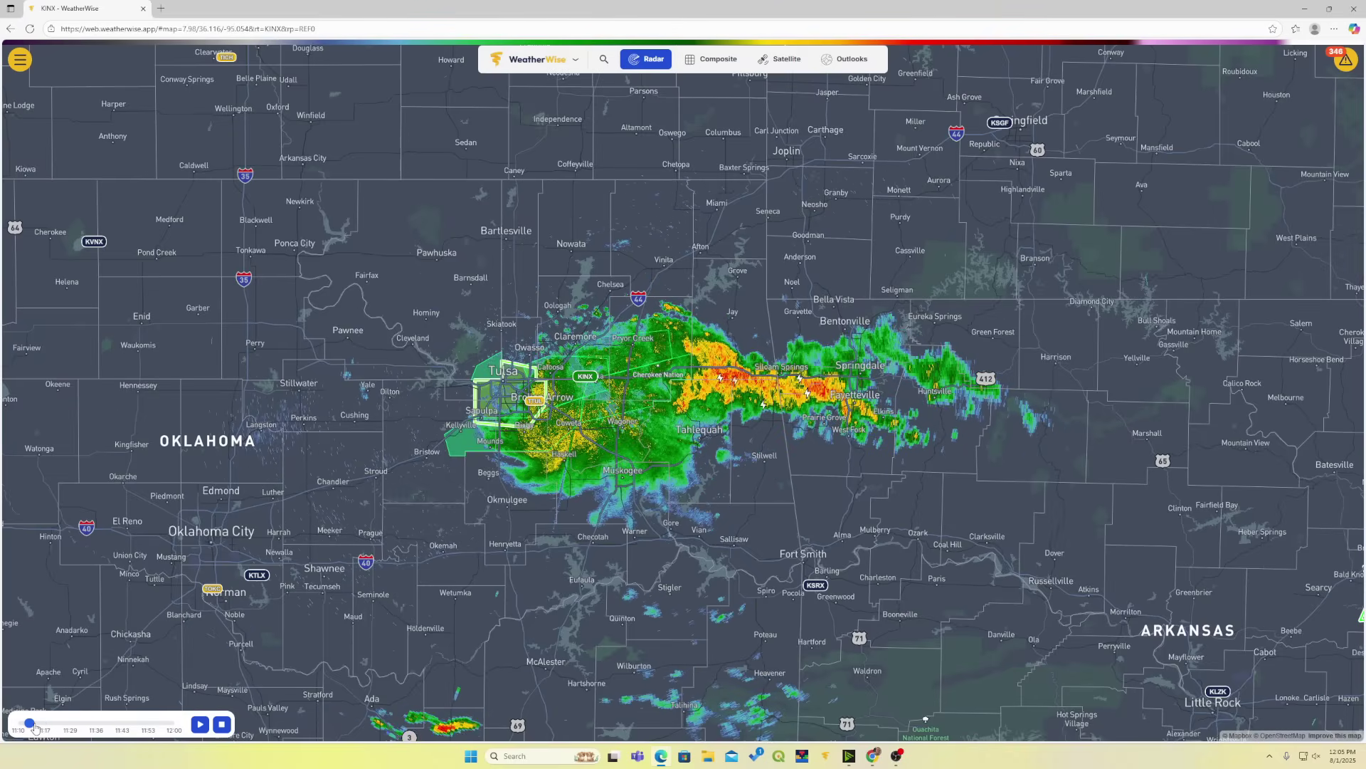
Return to live KINX radar and leave Max Scans at 15 in the radar settings.
{"action": "left_click", "coordinate": [220, 725]}
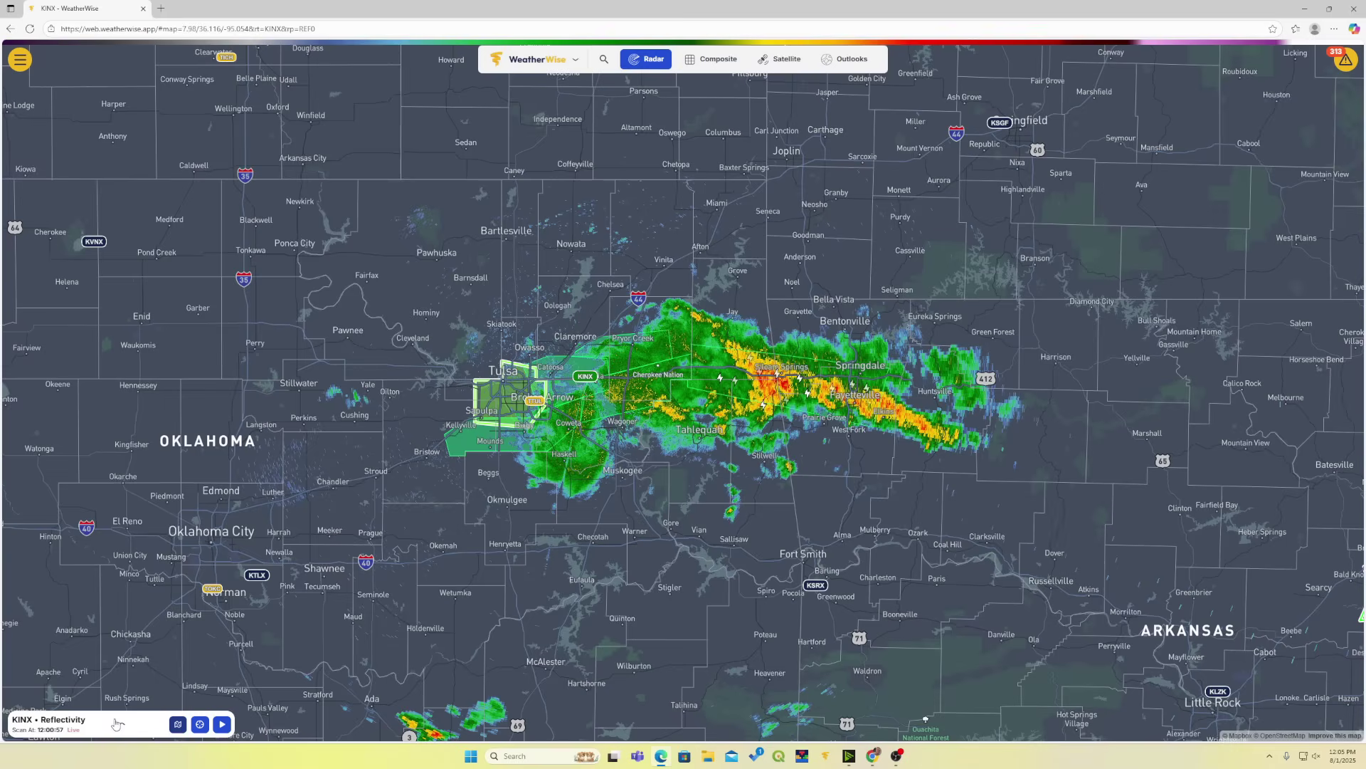
{"action": "scroll", "coordinate": [142, 696], "scroll_direction": "down", "scroll_amount": 2}
{"action": "scroll", "coordinate": [142, 696], "scroll_direction": "down", "scroll_amount": 5}
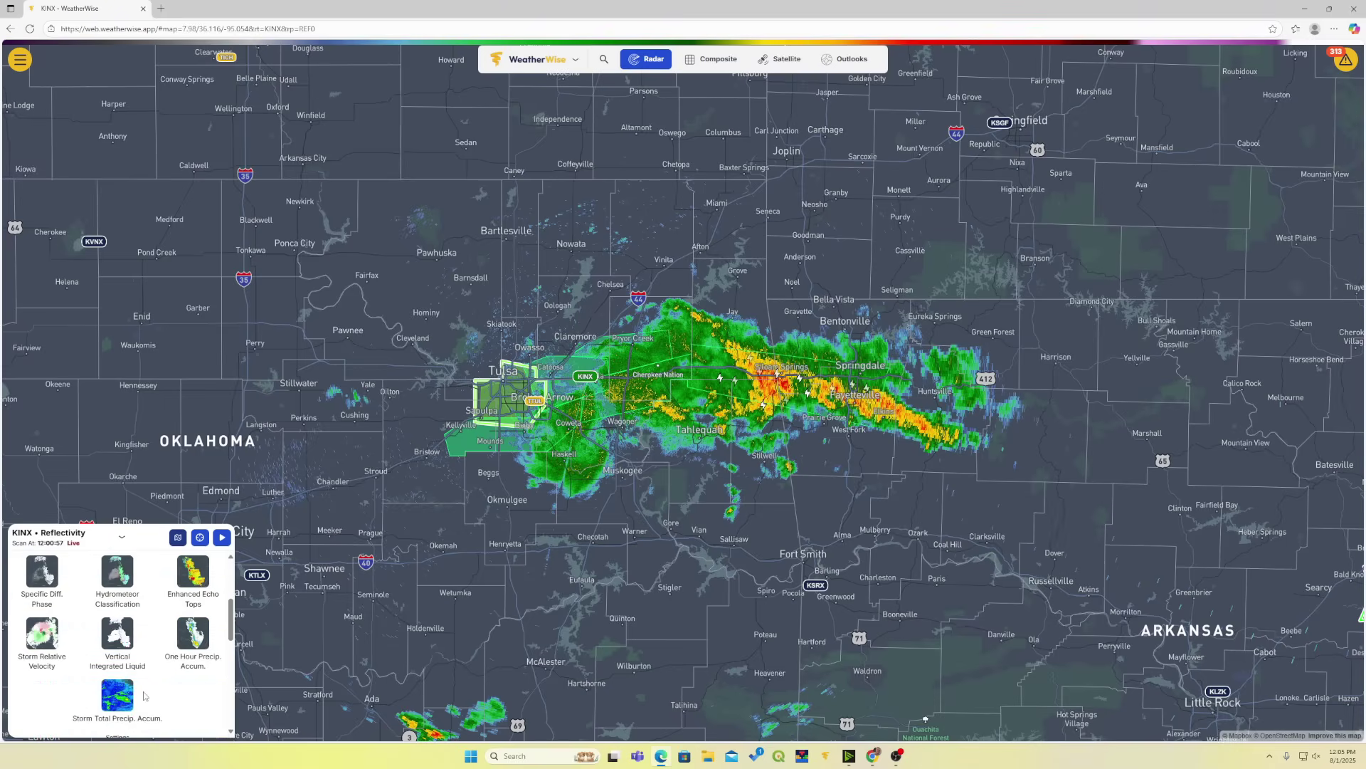
{"action": "scroll", "coordinate": [148, 694], "scroll_direction": "down", "scroll_amount": 1}
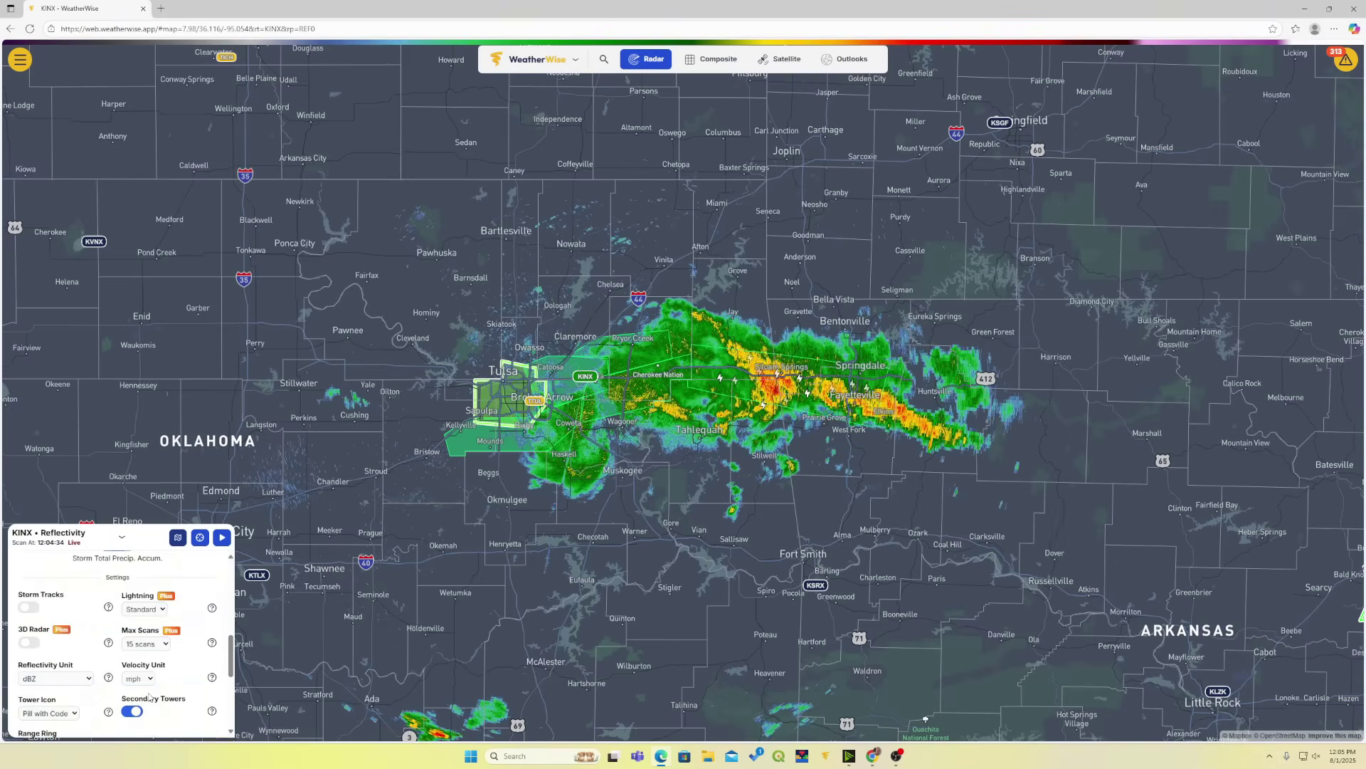
{"action": "left_click", "coordinate": [166, 645]}
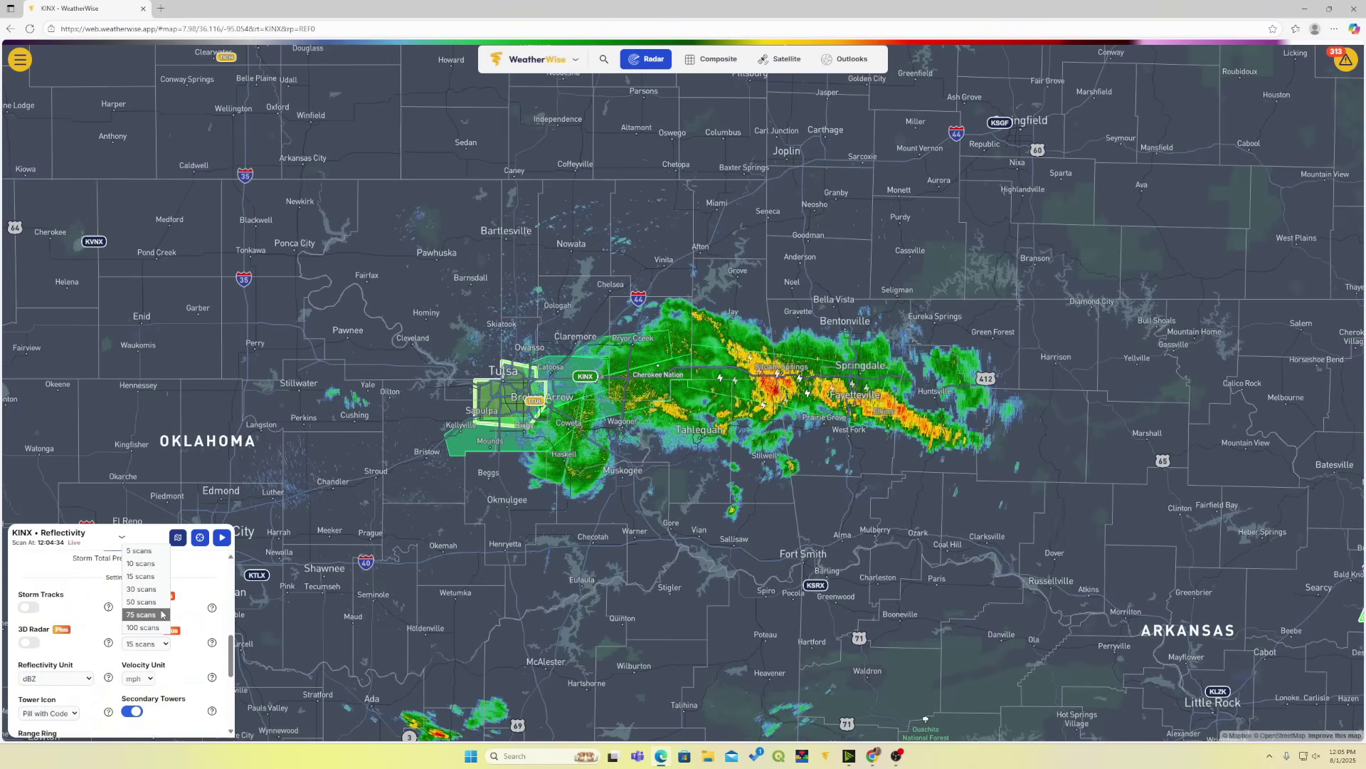
{"action": "left_click", "coordinate": [156, 628]}
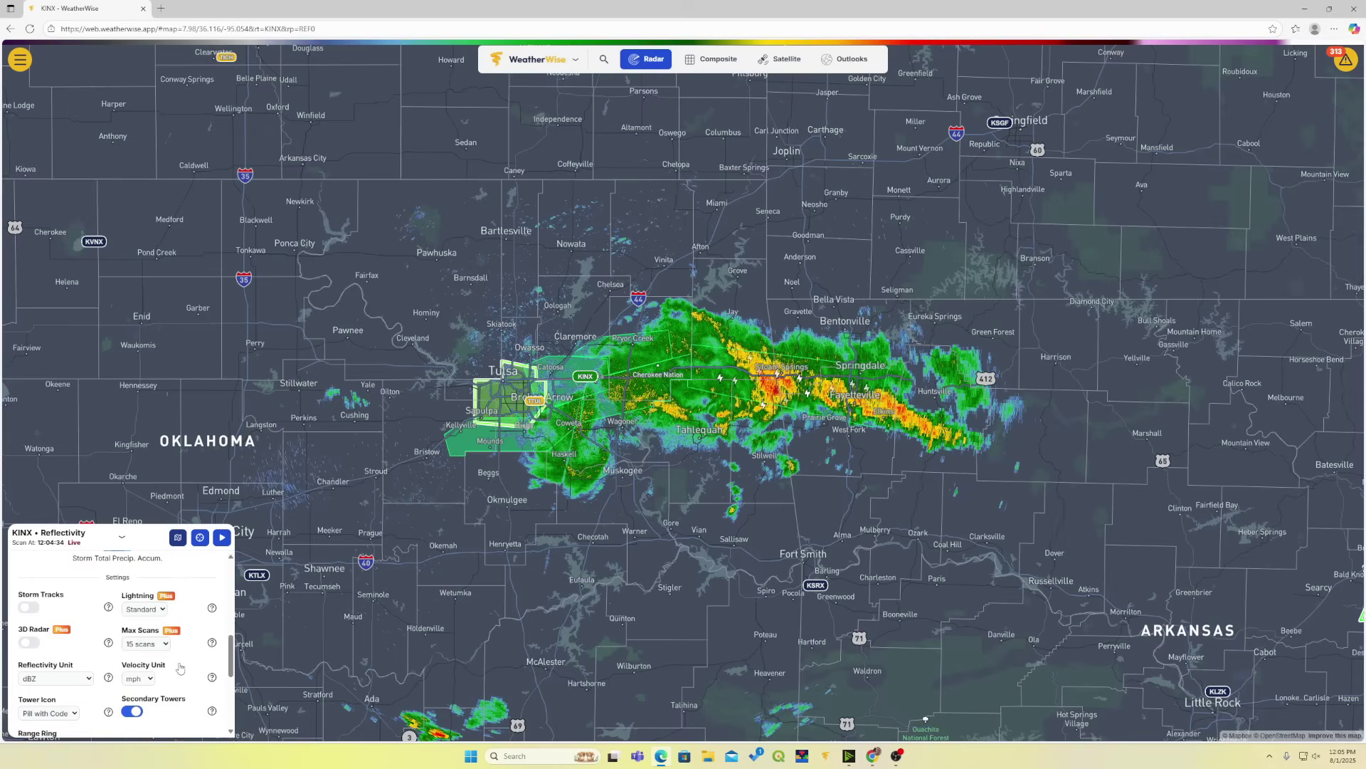
Turn on Storm Tracks and center the storm line near Siloam Springs.
{"action": "left_click", "coordinate": [29, 608]}
{"action": "left_click", "coordinate": [120, 537]}
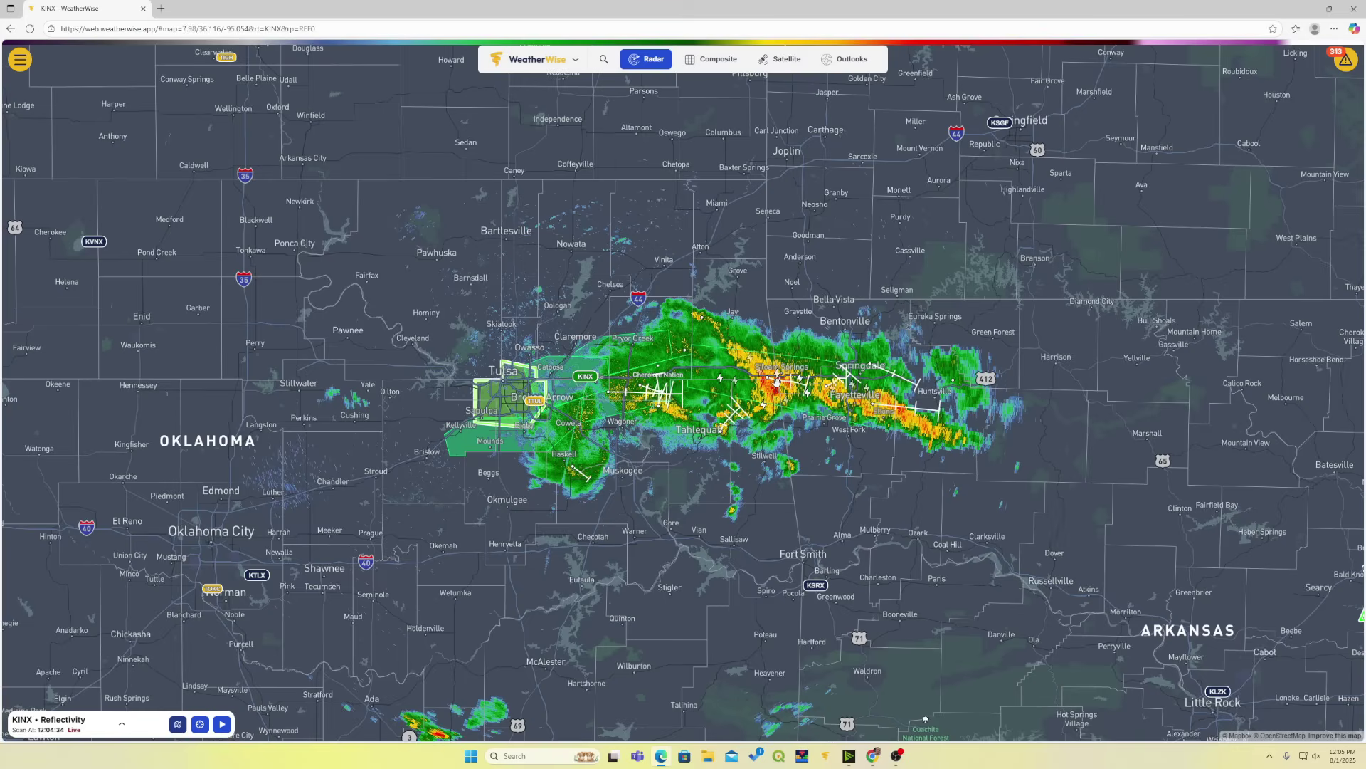
{"action": "scroll", "coordinate": [776, 382], "scroll_direction": "up", "scroll_amount": 3}
{"action": "left_click_drag", "start_coordinate": [792, 383], "coordinate": [699, 388]}
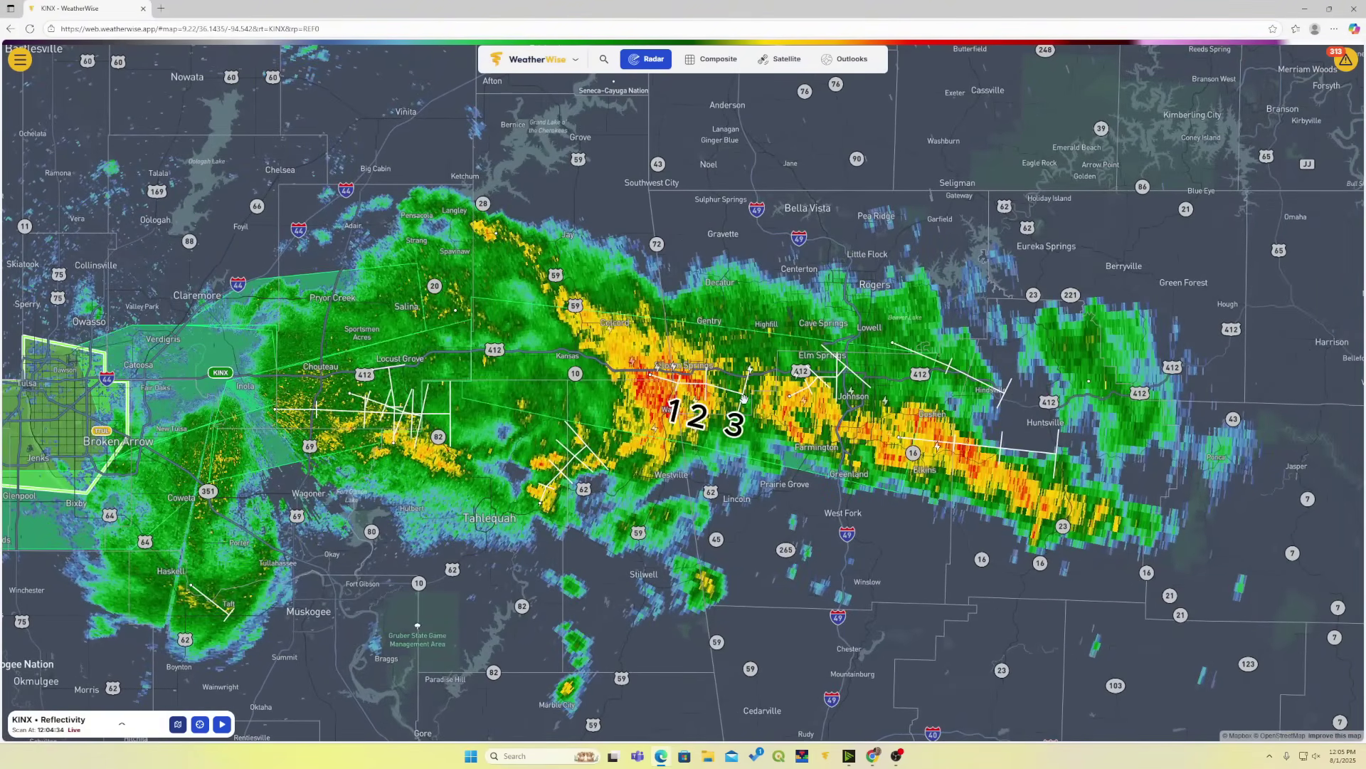
Turn off Storm Tracks in the KINX settings and keep the Velocity Unit at mph.
{"action": "scroll", "coordinate": [744, 399], "scroll_direction": "down", "scroll_amount": 3}
{"action": "left_click", "coordinate": [122, 723]}
{"action": "scroll", "coordinate": [71, 640], "scroll_direction": "down", "scroll_amount": 4}
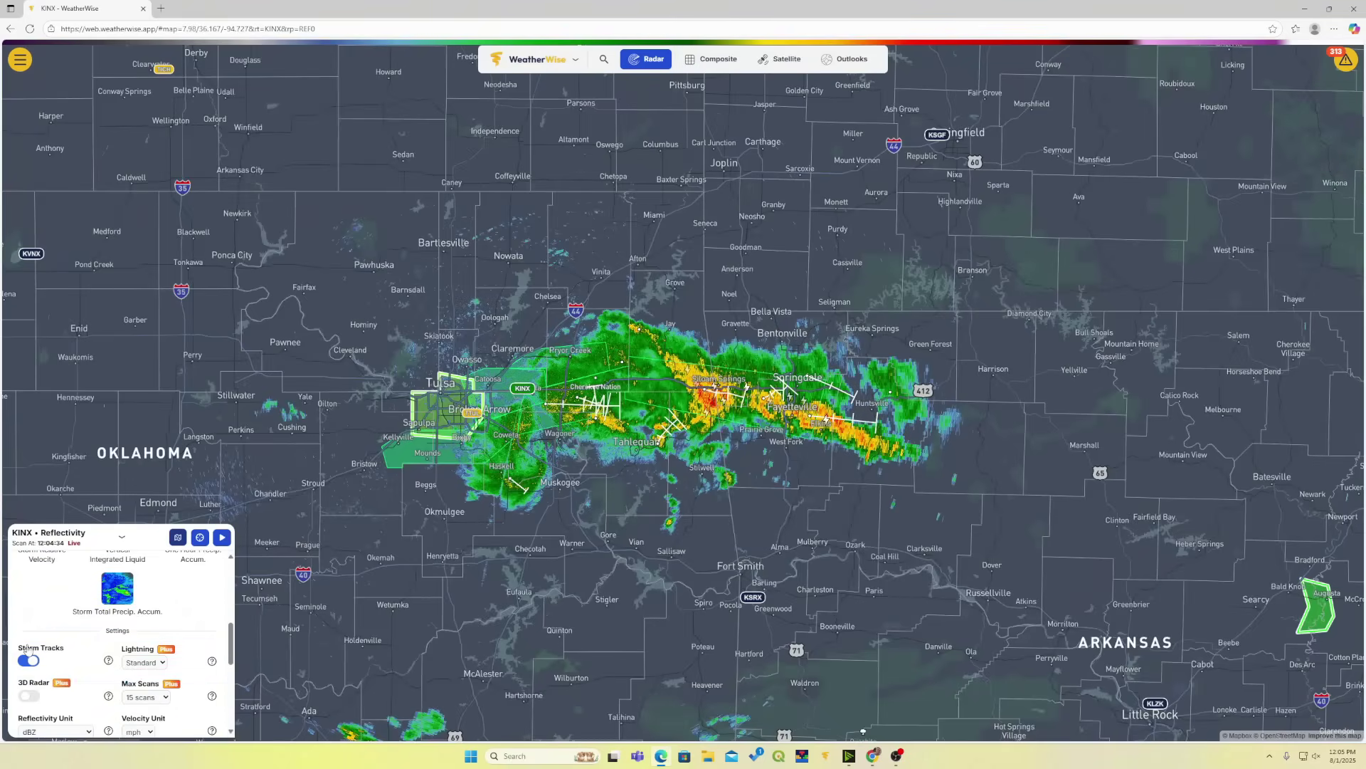
{"action": "left_click", "coordinate": [31, 661]}
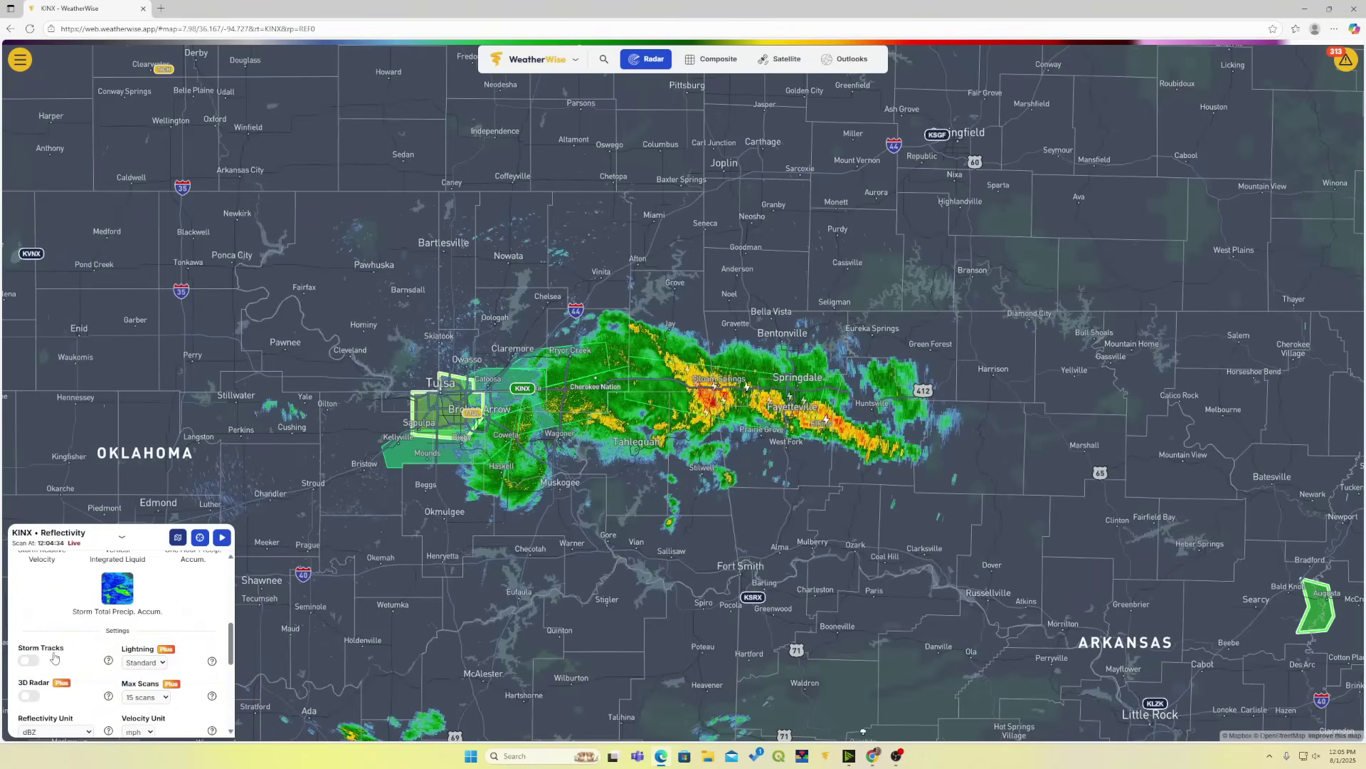
{"action": "scroll", "coordinate": [57, 655], "scroll_direction": "down", "scroll_amount": 2}
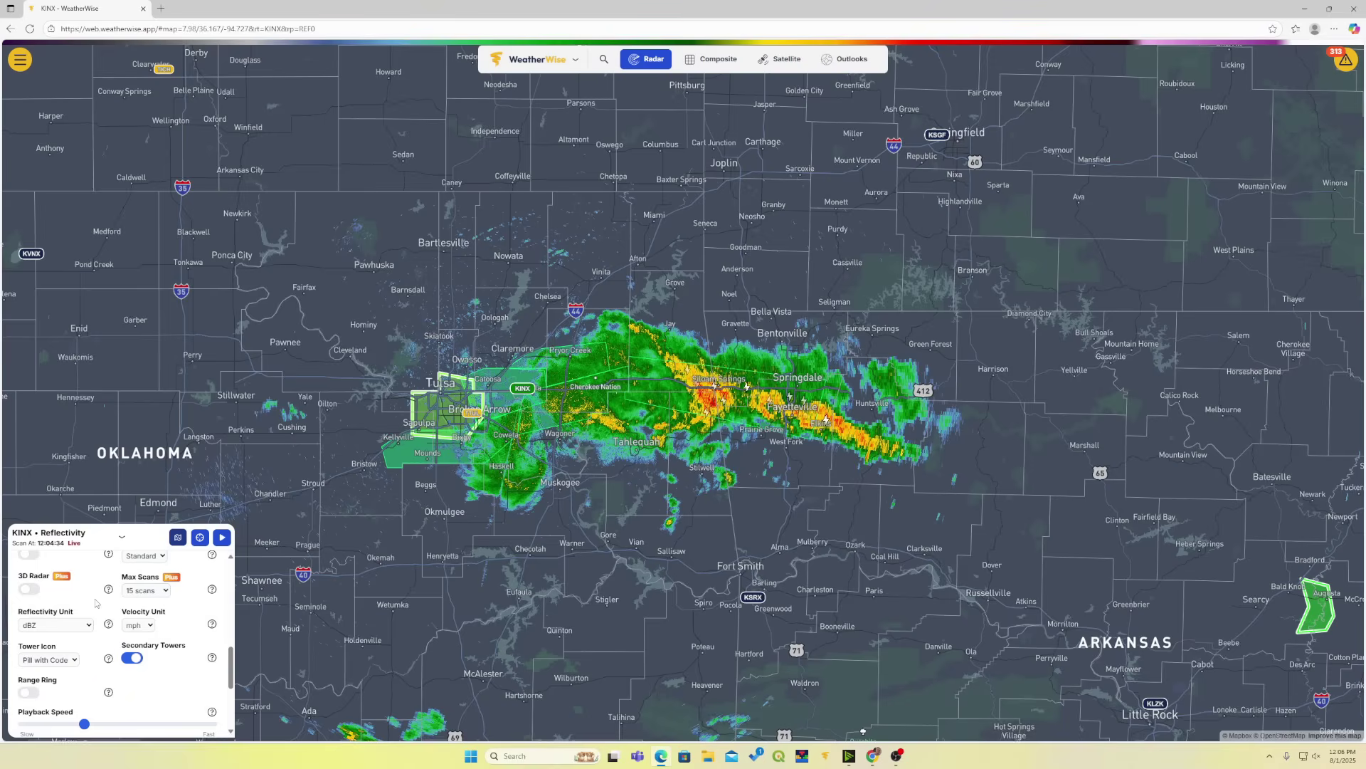
{"action": "left_click", "coordinate": [142, 631]}
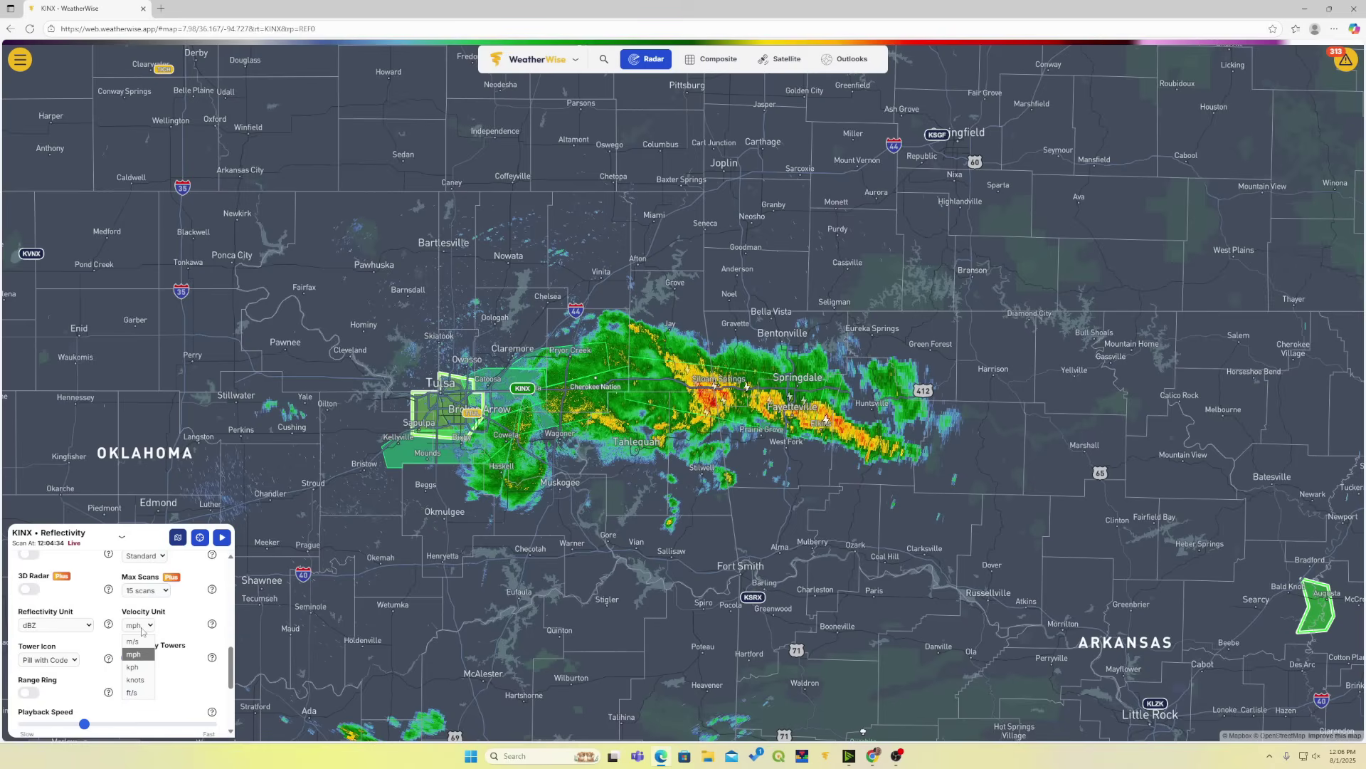
{"action": "left_click", "coordinate": [192, 681]}
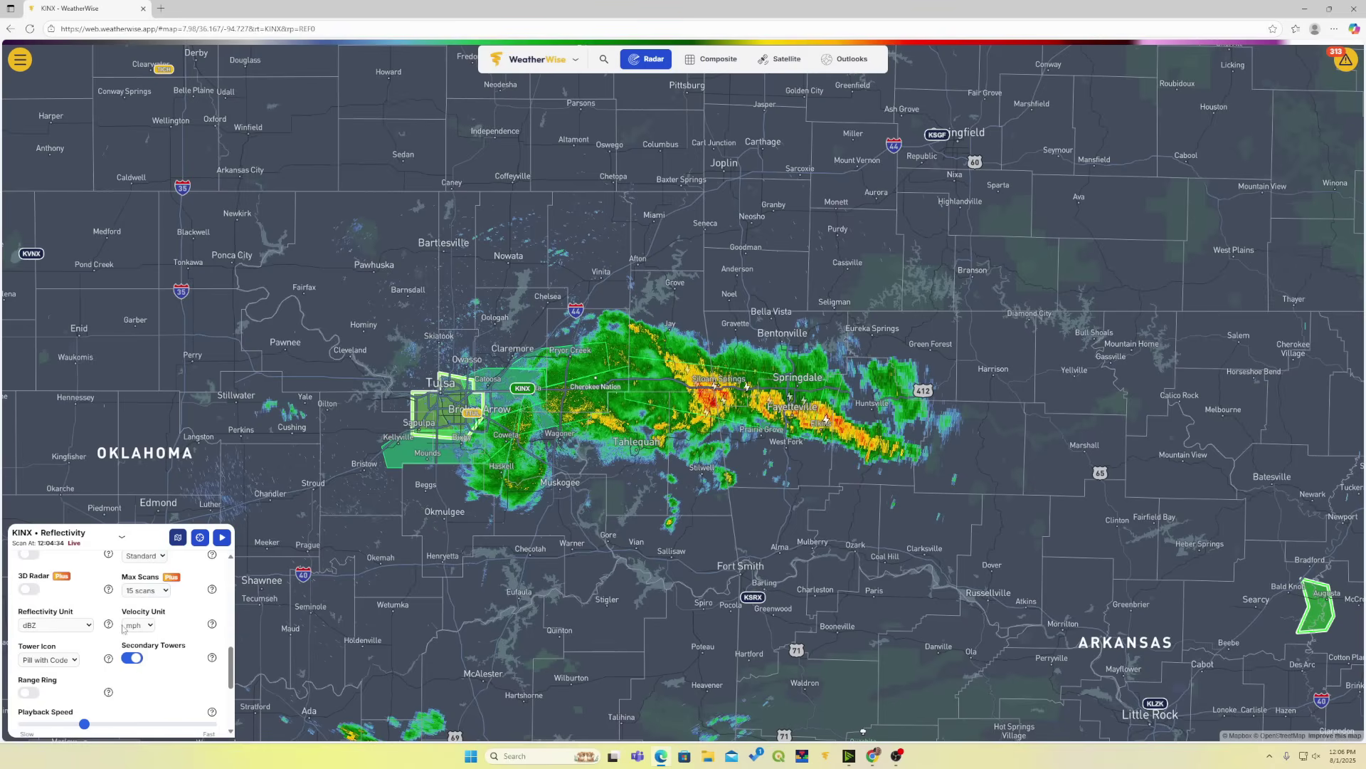
Toggle KINX Secondary Towers off and back on, then zoom out to the central US.
{"action": "left_click", "coordinate": [122, 536]}
{"action": "scroll", "coordinate": [371, 499], "scroll_direction": "down", "scroll_amount": 3}
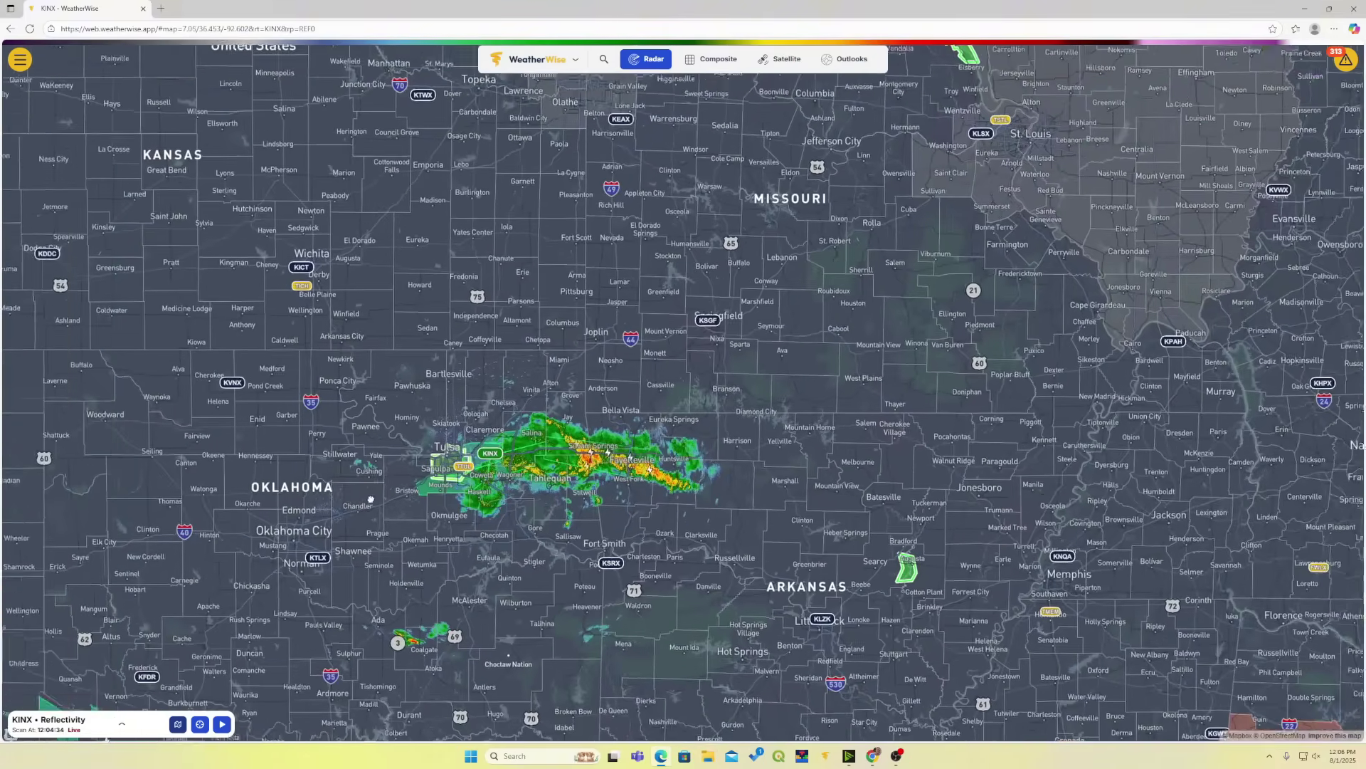
{"action": "scroll", "coordinate": [569, 448], "scroll_direction": "up", "scroll_amount": 5}
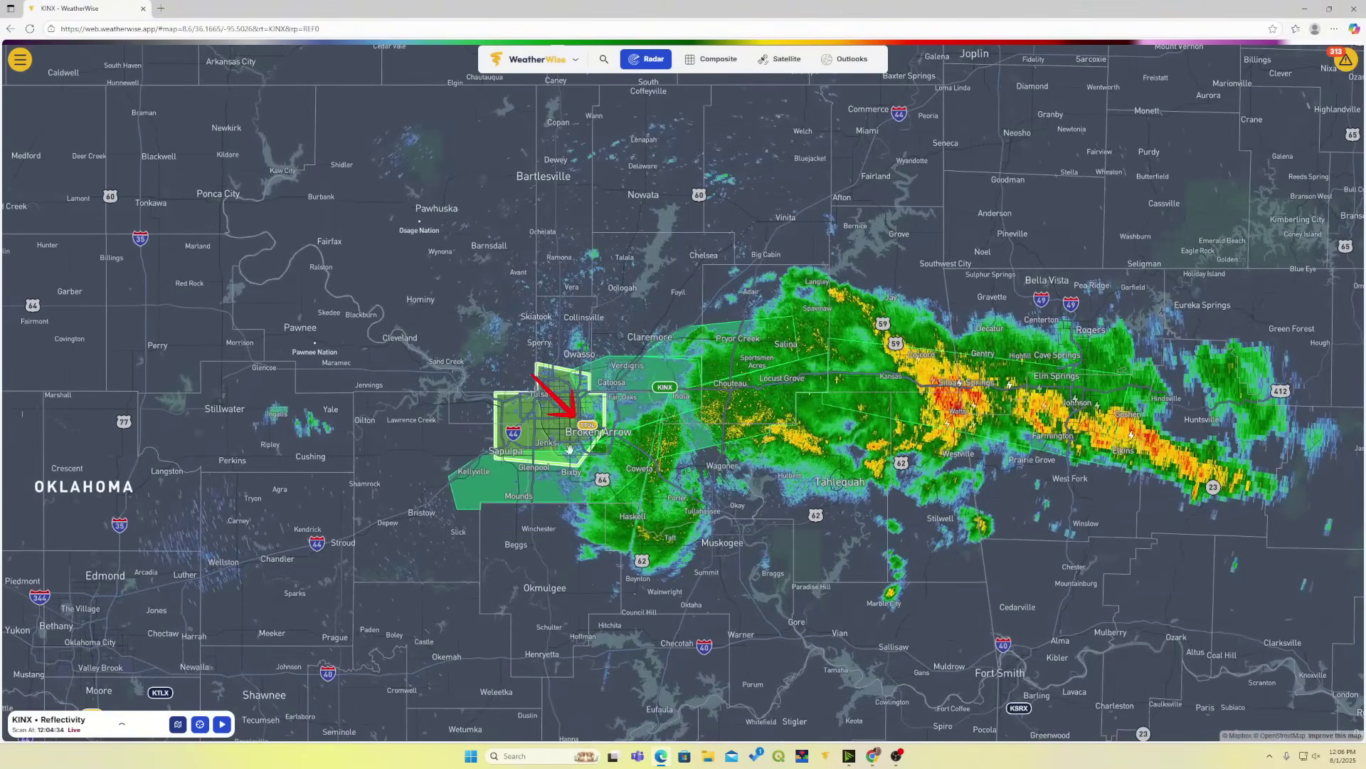
{"action": "left_click", "coordinate": [122, 724]}
{"action": "scroll", "coordinate": [150, 667], "scroll_direction": "down", "scroll_amount": 3}
{"action": "scroll", "coordinate": [150, 667], "scroll_direction": "down", "scroll_amount": 4}
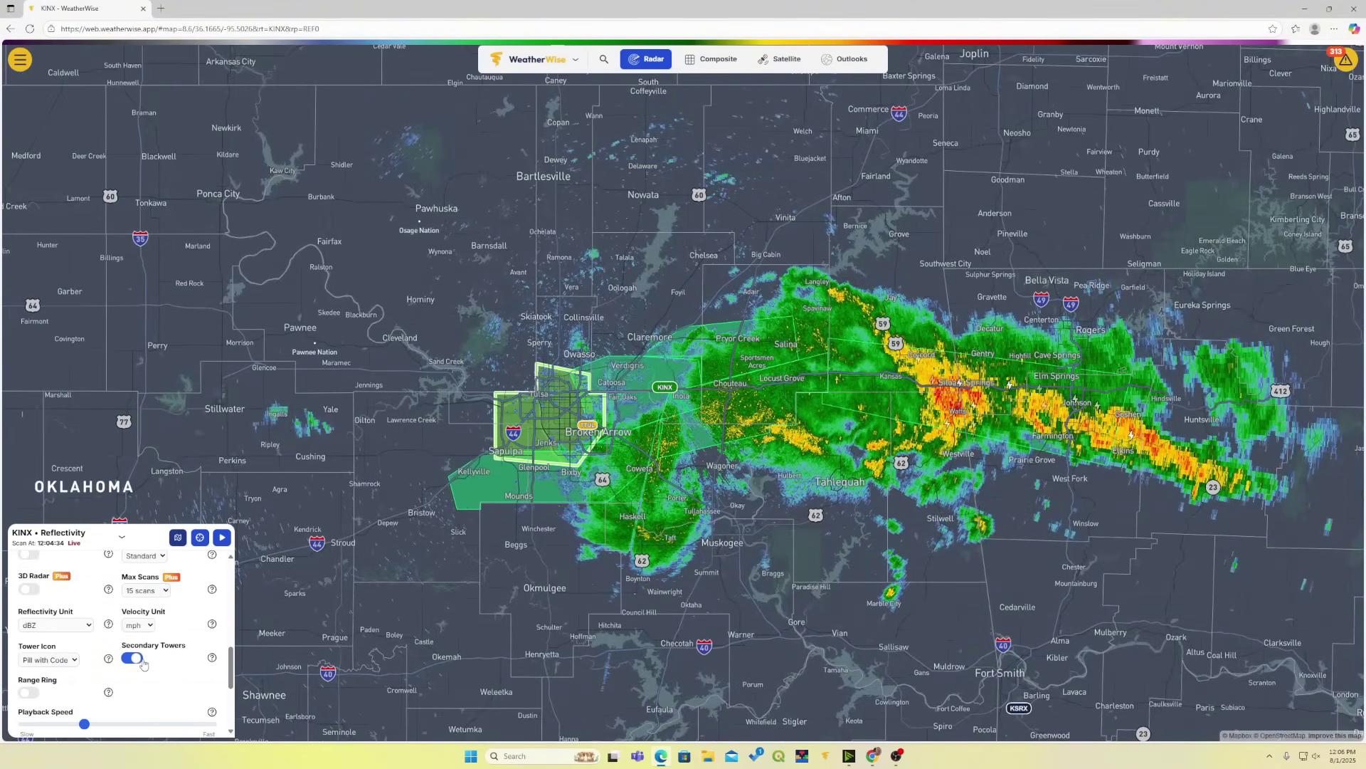
{"action": "left_click", "coordinate": [133, 658]}
{"action": "left_click", "coordinate": [132, 658]}
{"action": "left_click", "coordinate": [122, 537]}
{"action": "scroll", "coordinate": [263, 533], "scroll_direction": "up", "scroll_amount": 3}
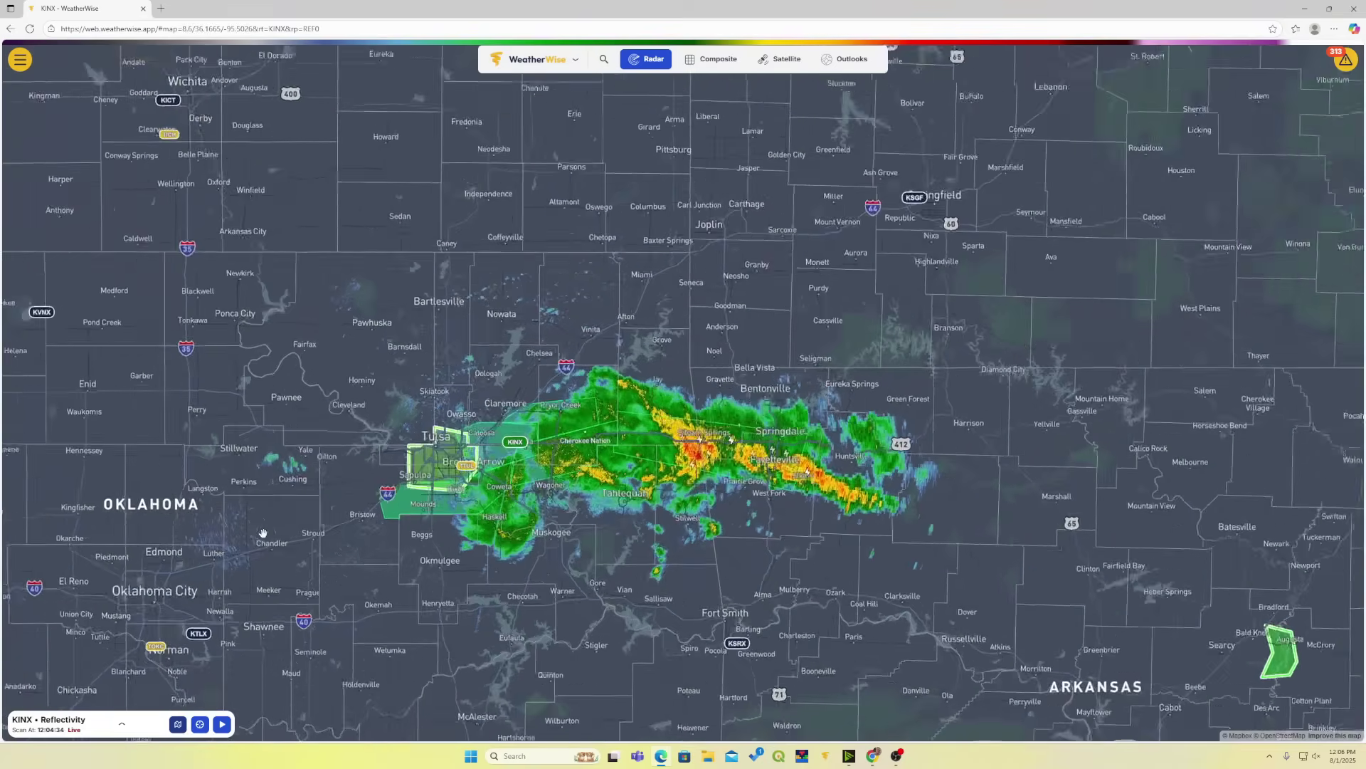
{"action": "scroll", "coordinate": [263, 533], "scroll_direction": "down", "scroll_amount": 6}
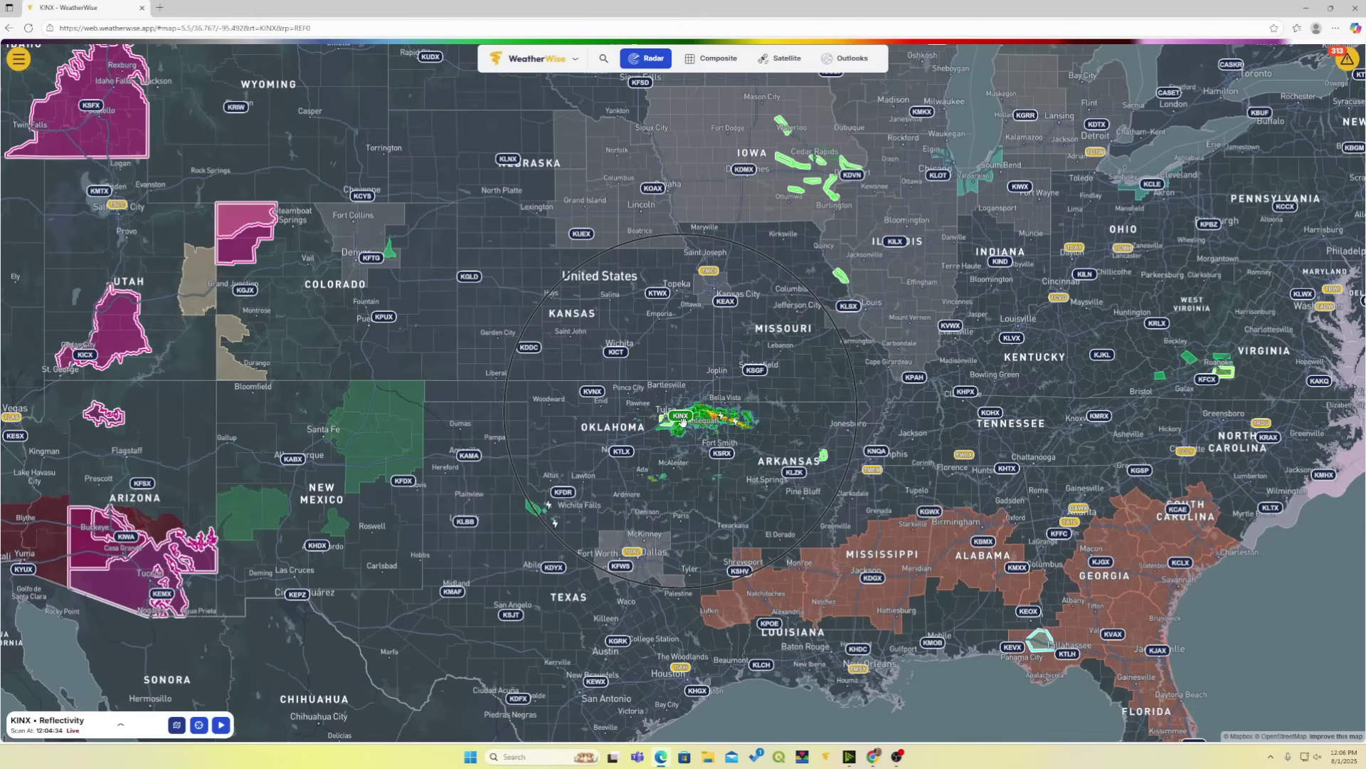
Switch from KTWX back to KINX, turn off its Range Ring, and zoom in on Tulsa.
{"action": "left_click", "coordinate": [656, 293]}
{"action": "left_click", "coordinate": [675, 419]}
{"action": "left_click", "coordinate": [123, 724]}
{"action": "scroll", "coordinate": [30, 654], "scroll_direction": "down", "scroll_amount": 6}
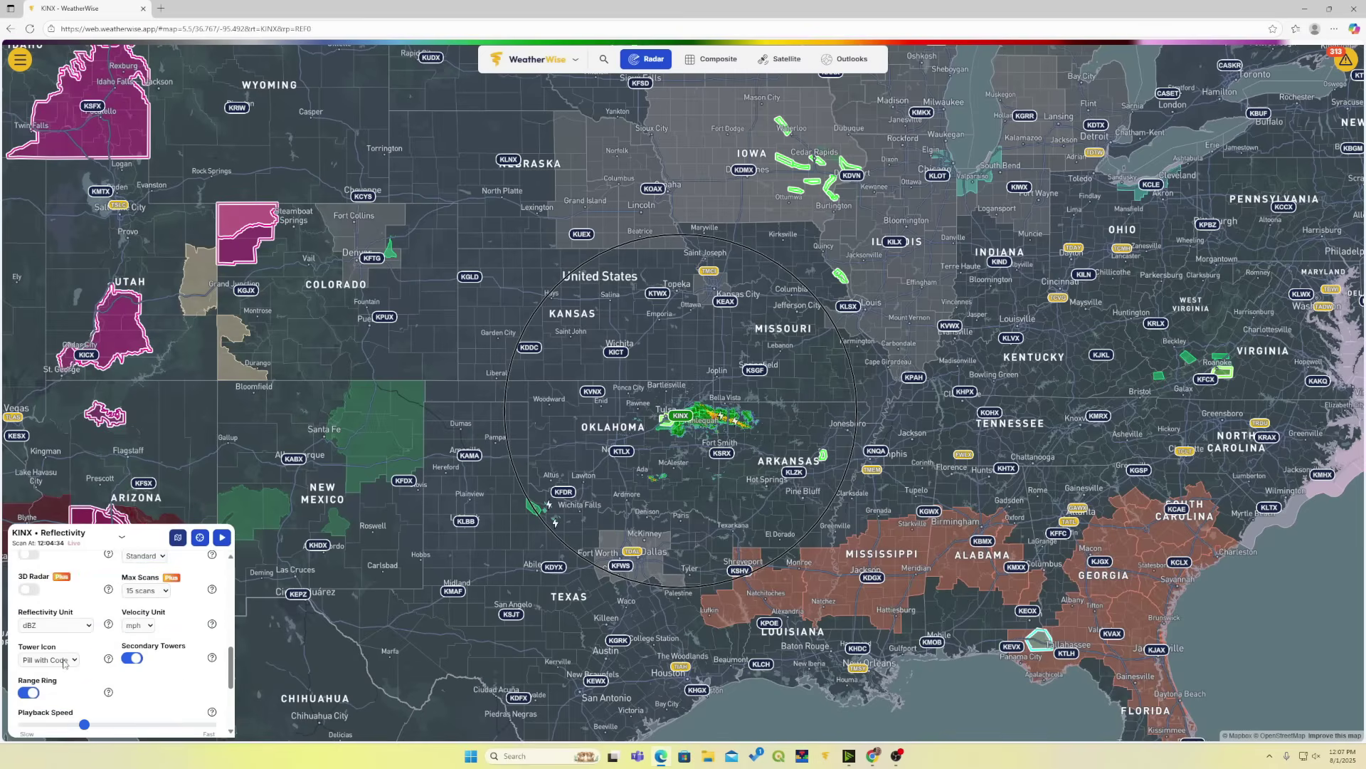
{"action": "left_click", "coordinate": [31, 641]}
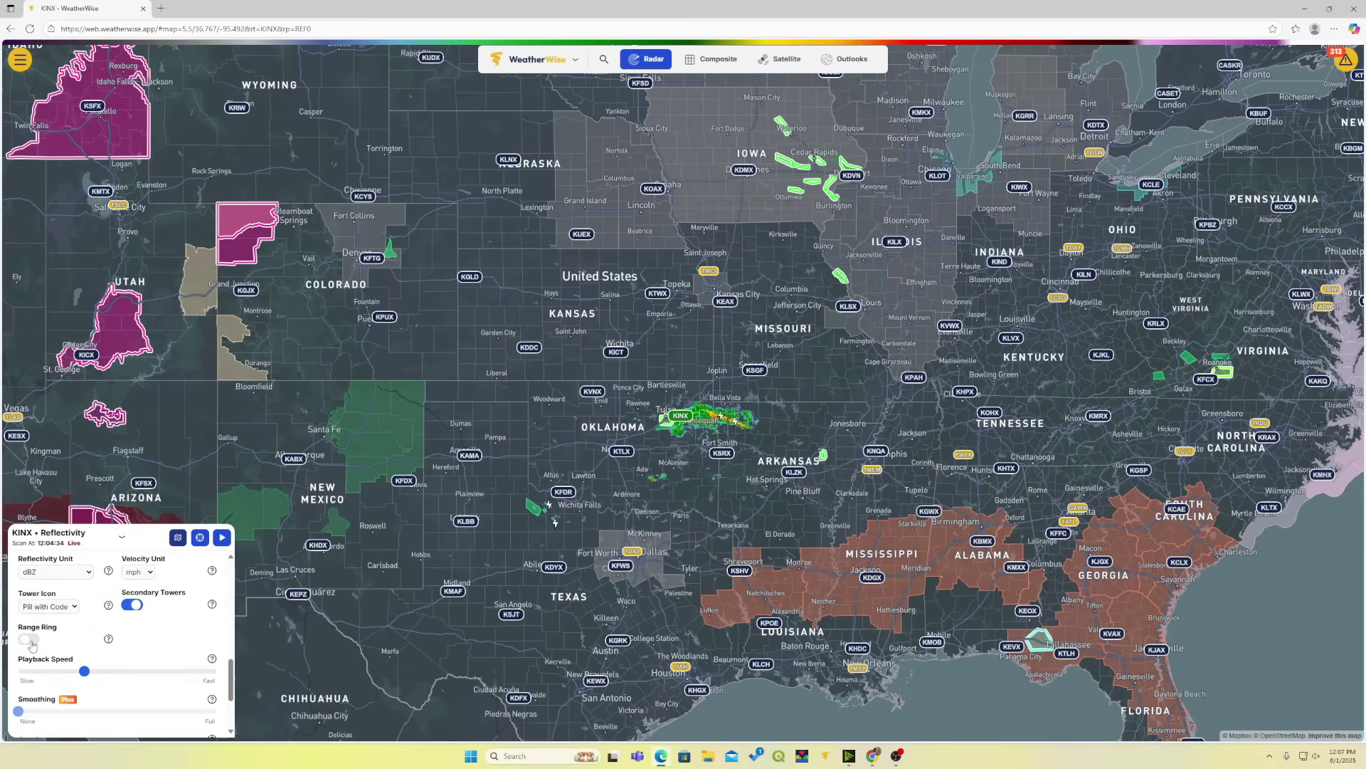
{"action": "scroll", "coordinate": [30, 644], "scroll_direction": "down", "scroll_amount": 1}
{"action": "left_click", "coordinate": [121, 537]}
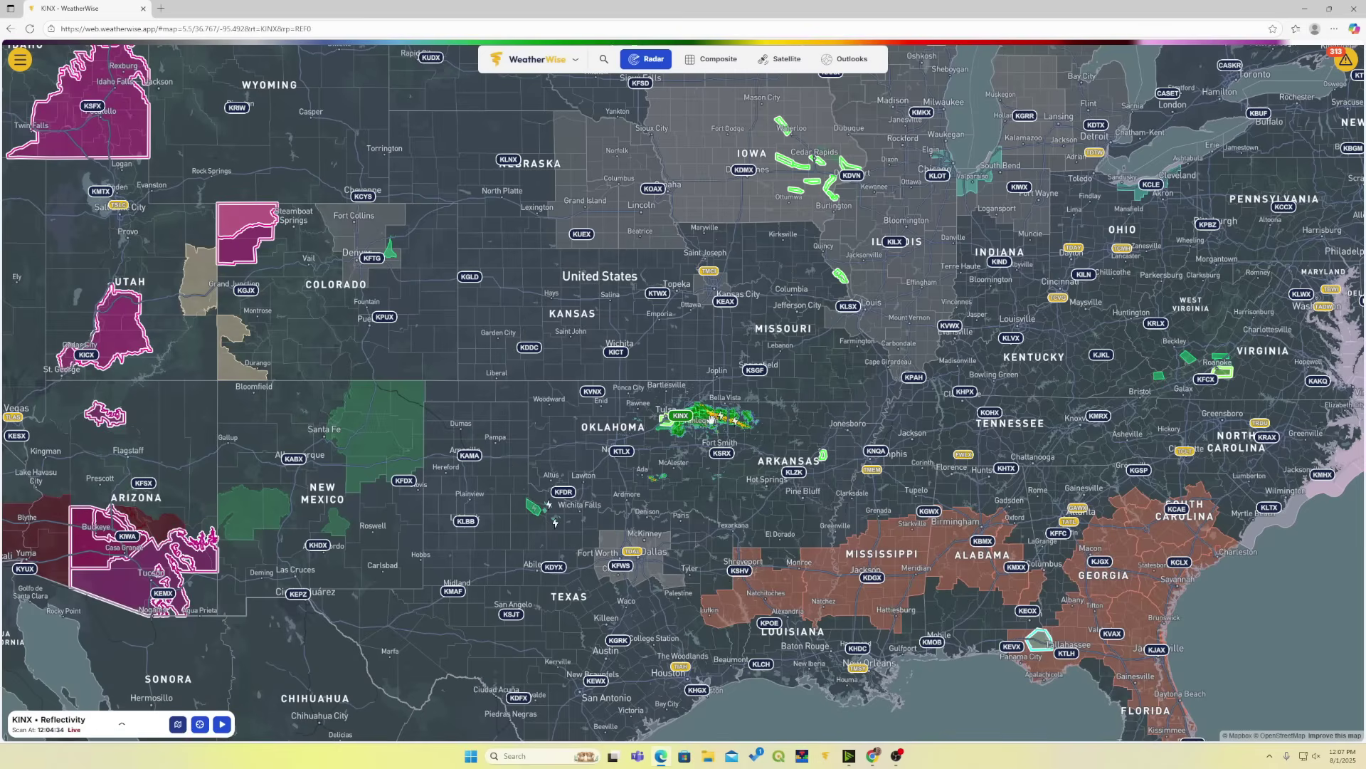
{"action": "scroll", "coordinate": [710, 418], "scroll_direction": "up", "scroll_amount": 5}
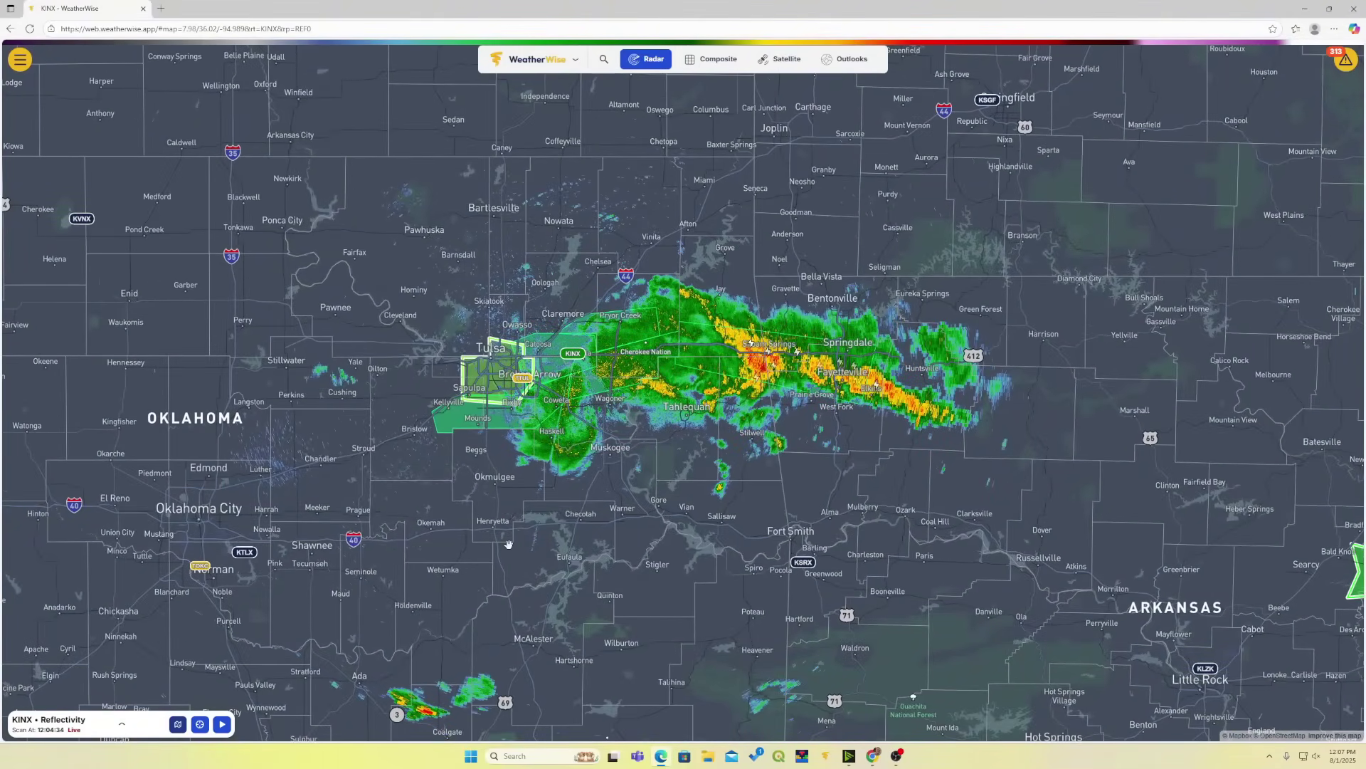
Lower the KINX Reflectivity Gate Filter minimum to -30 dBZ and view the weak echoes.
{"action": "left_click", "coordinate": [111, 728]}
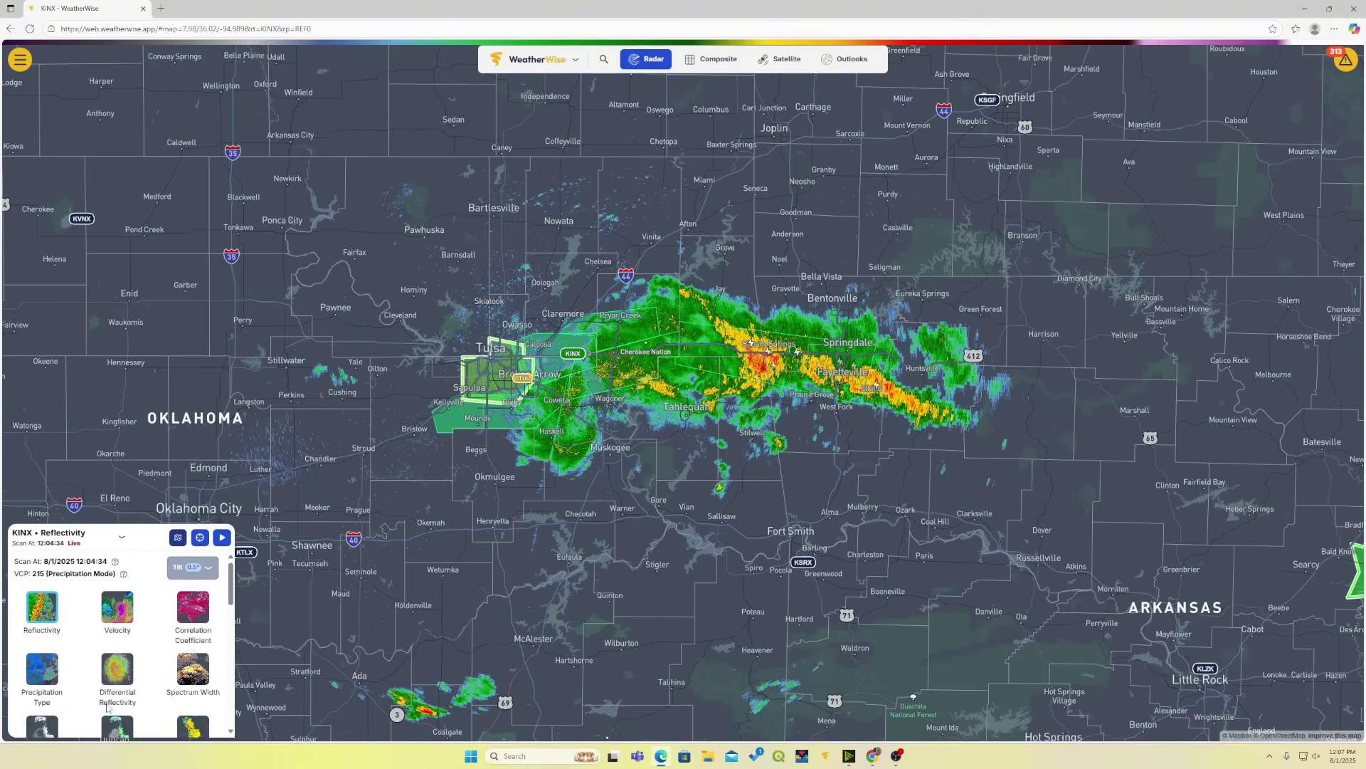
{"action": "scroll", "coordinate": [111, 694], "scroll_direction": "down", "scroll_amount": 5}
{"action": "scroll", "coordinate": [110, 690], "scroll_direction": "down", "scroll_amount": 4}
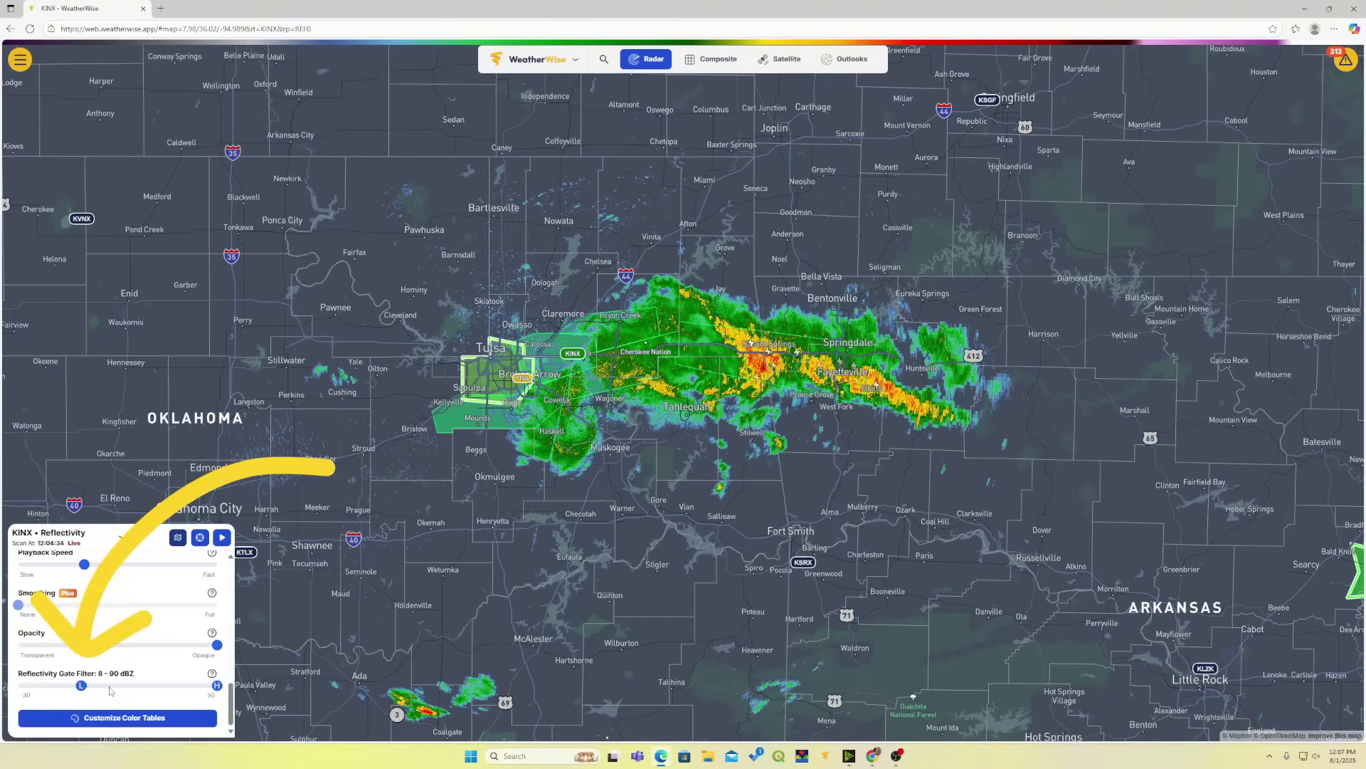
{"action": "left_click_drag", "start_coordinate": [81, 685], "coordinate": [18, 685]}
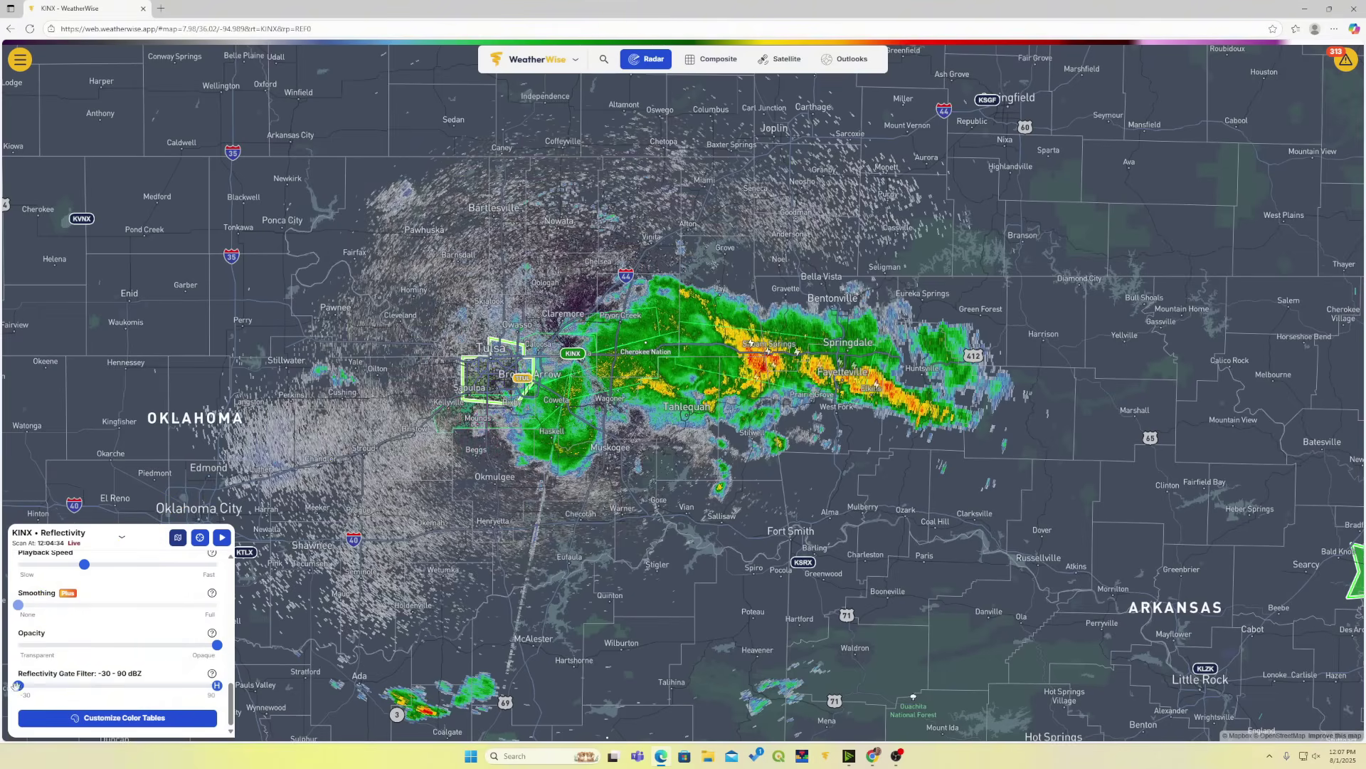
{"action": "left_click", "coordinate": [121, 536]}
{"action": "scroll", "coordinate": [700, 342], "scroll_direction": "down", "scroll_amount": 3}
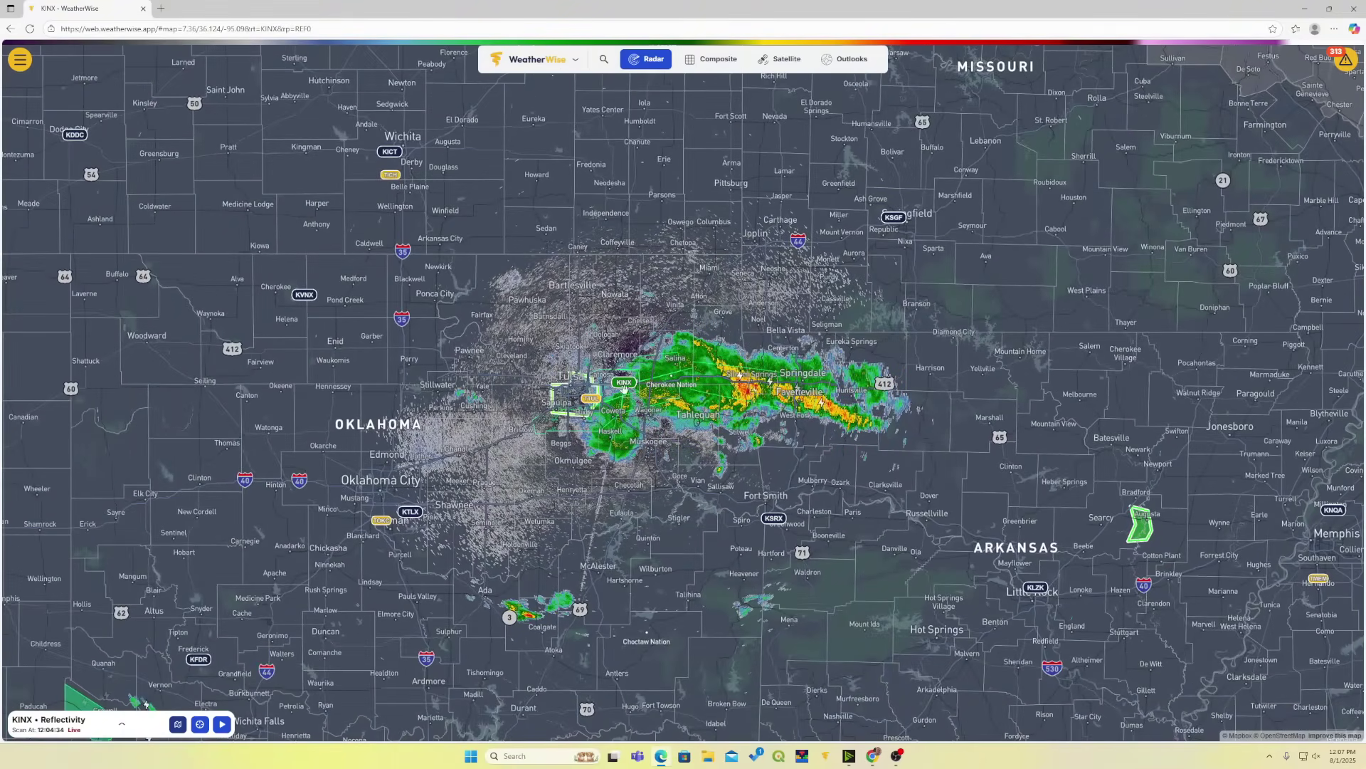
Restore the Reflectivity Gate Filter to 8–90 dBZ.
{"action": "left_click", "coordinate": [121, 723]}
{"action": "scroll", "coordinate": [88, 686], "scroll_direction": "down", "scroll_amount": 5}
{"action": "scroll", "coordinate": [88, 686], "scroll_direction": "down", "scroll_amount": 5}
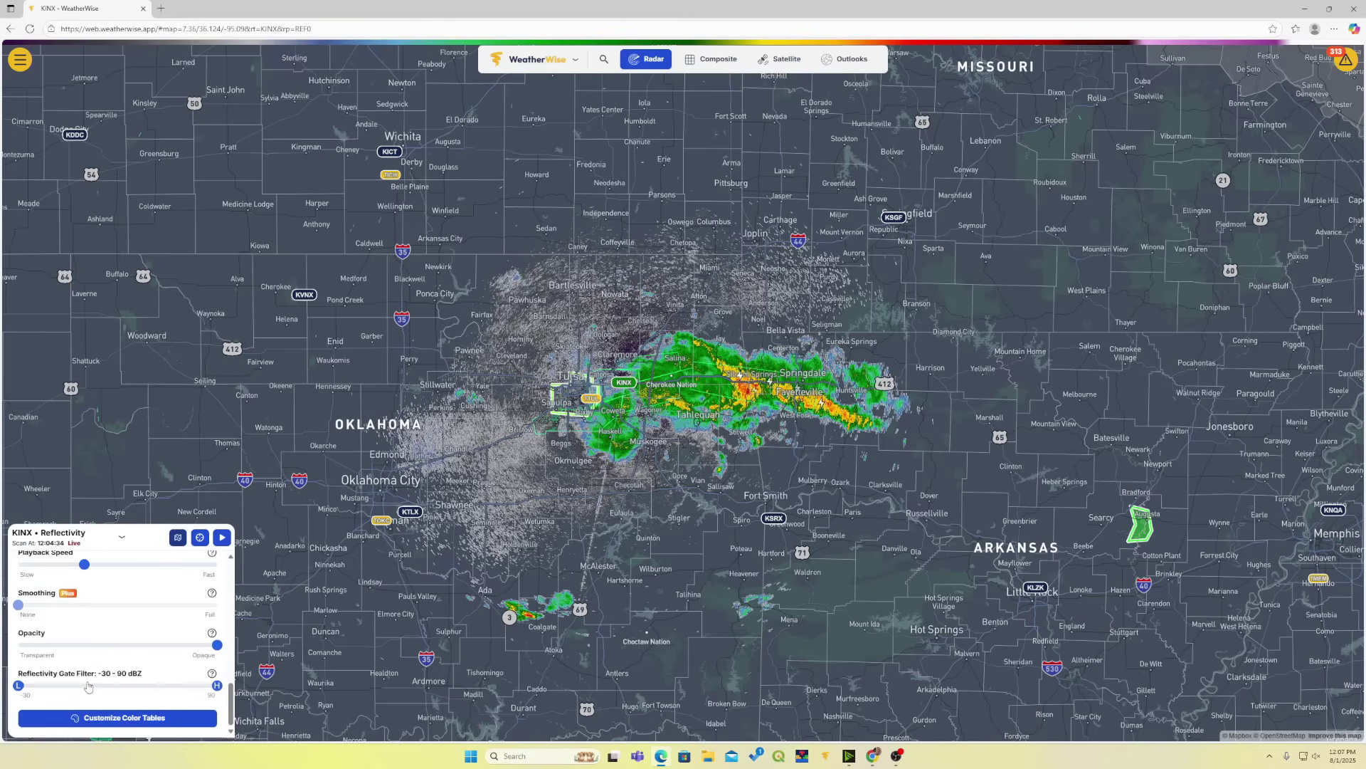
{"action": "left_click_drag", "start_coordinate": [23, 684], "coordinate": [81, 685]}
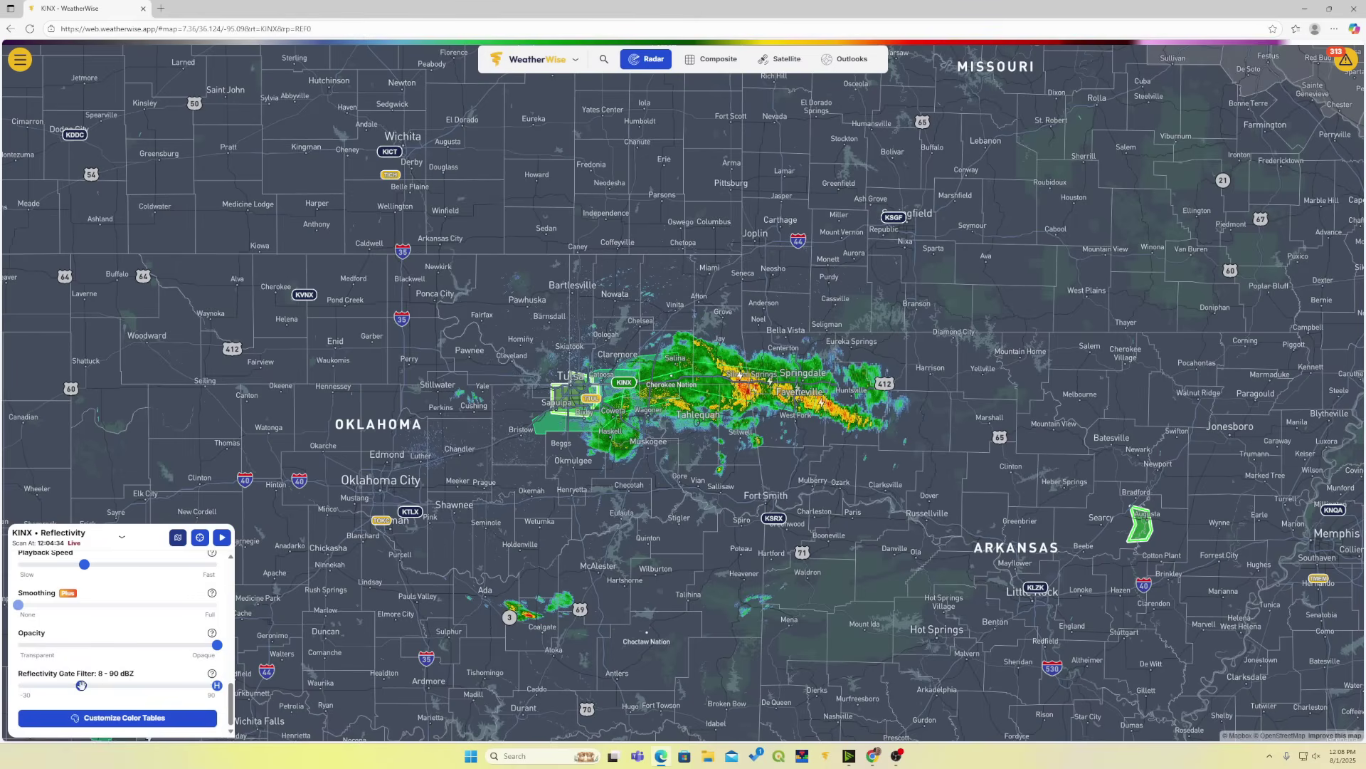
{"action": "mouse_move", "coordinate": [82, 685]}
{"action": "left_mouse_down"}
{"action": "mouse_move", "coordinate": [139, 684]}
{"action": "mouse_move", "coordinate": [81, 685]}
{"action": "left_mouse_up"}
{"action": "left_click", "coordinate": [118, 538]}
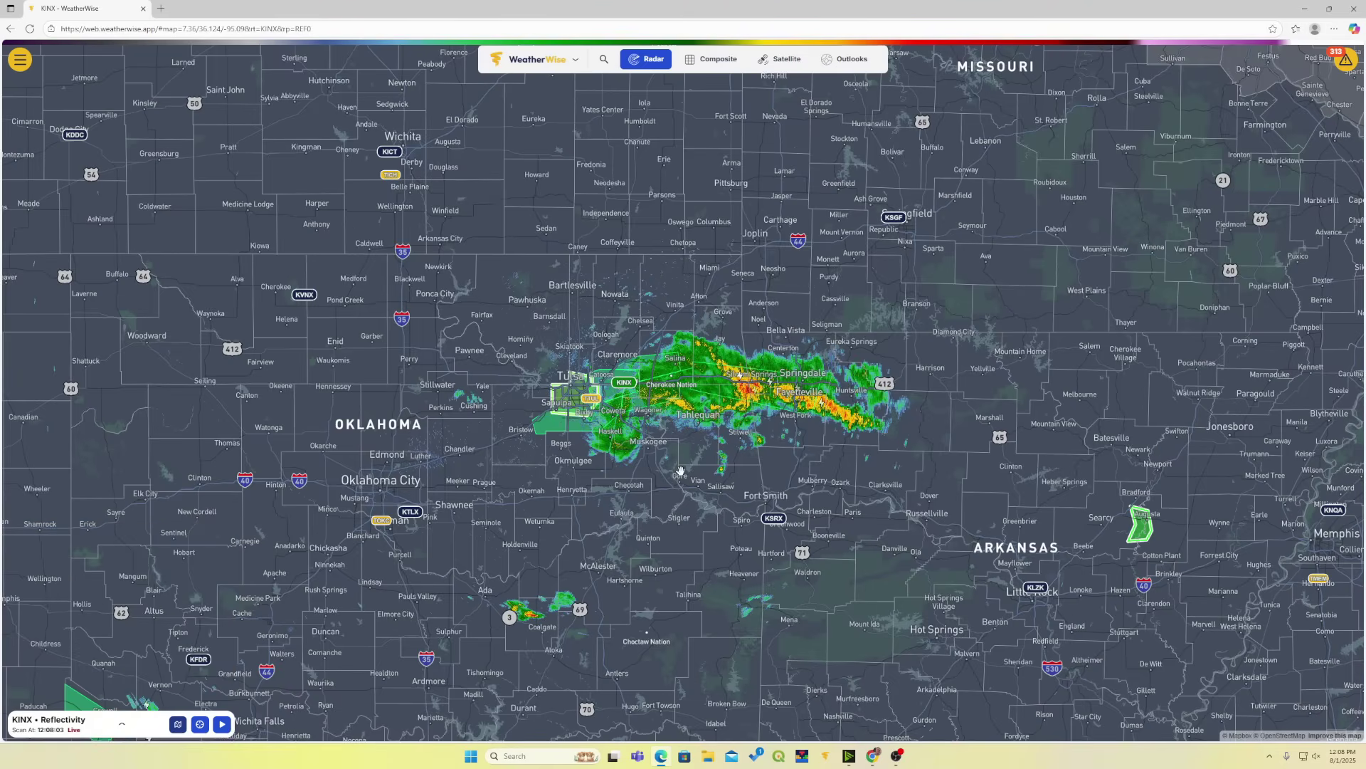
Switch the KINX radar product from Reflectivity to Velocity.
{"action": "scroll", "coordinate": [696, 459], "scroll_direction": "up", "scroll_amount": 3}
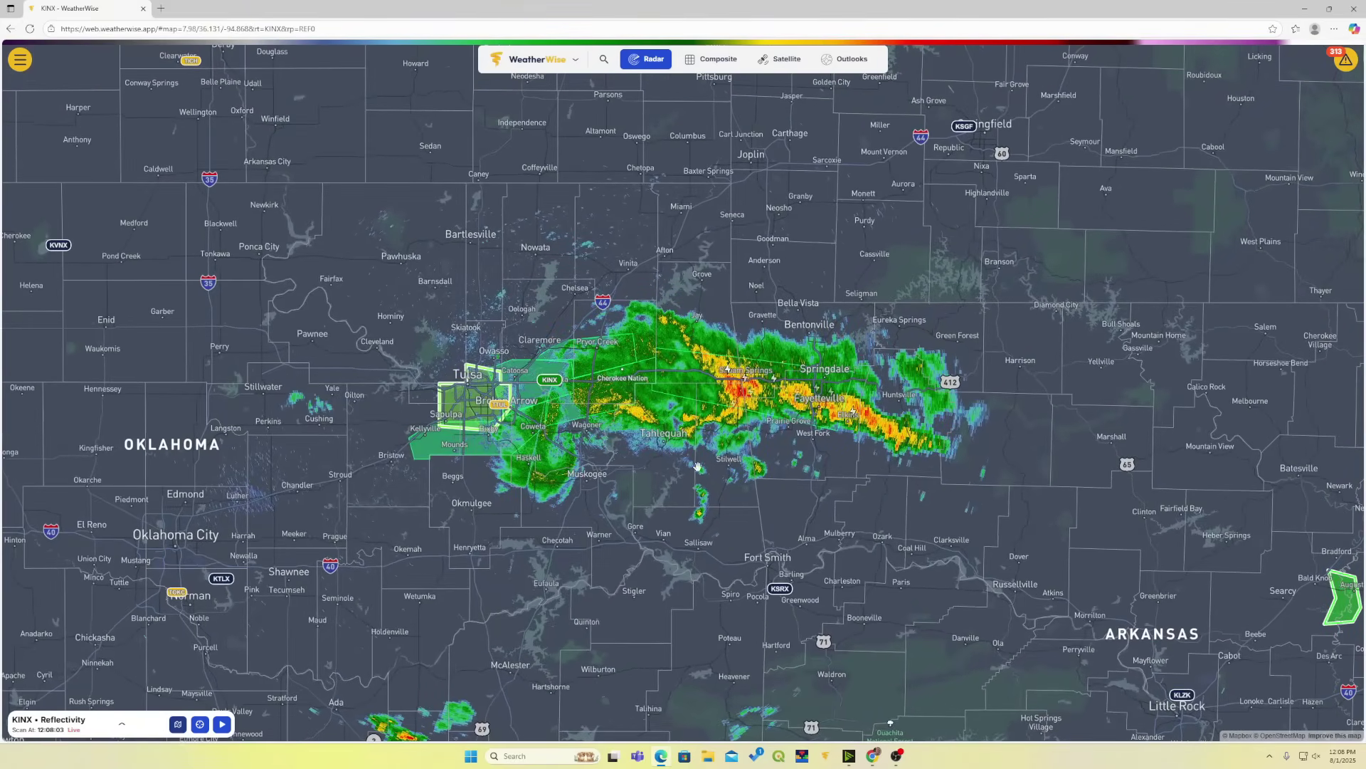
{"action": "left_click", "coordinate": [106, 725]}
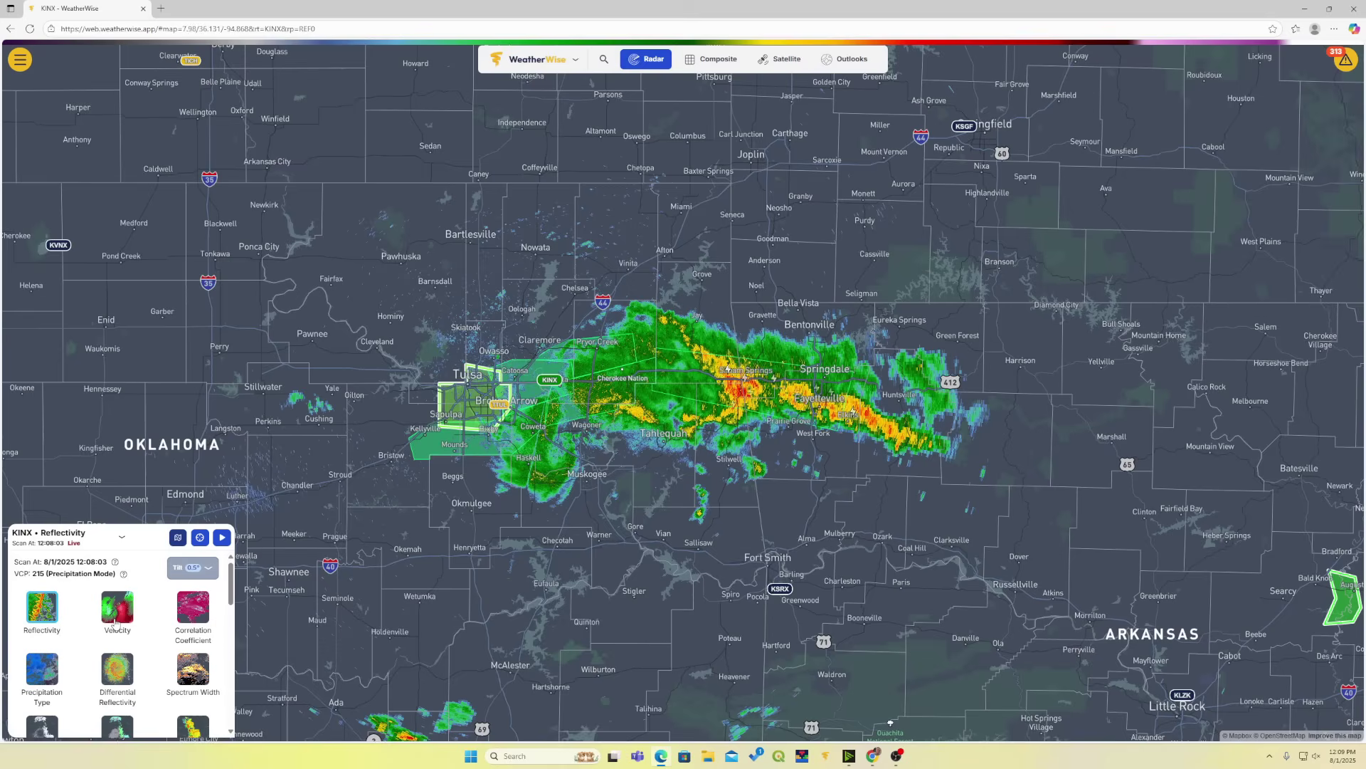
{"action": "left_click", "coordinate": [115, 621]}
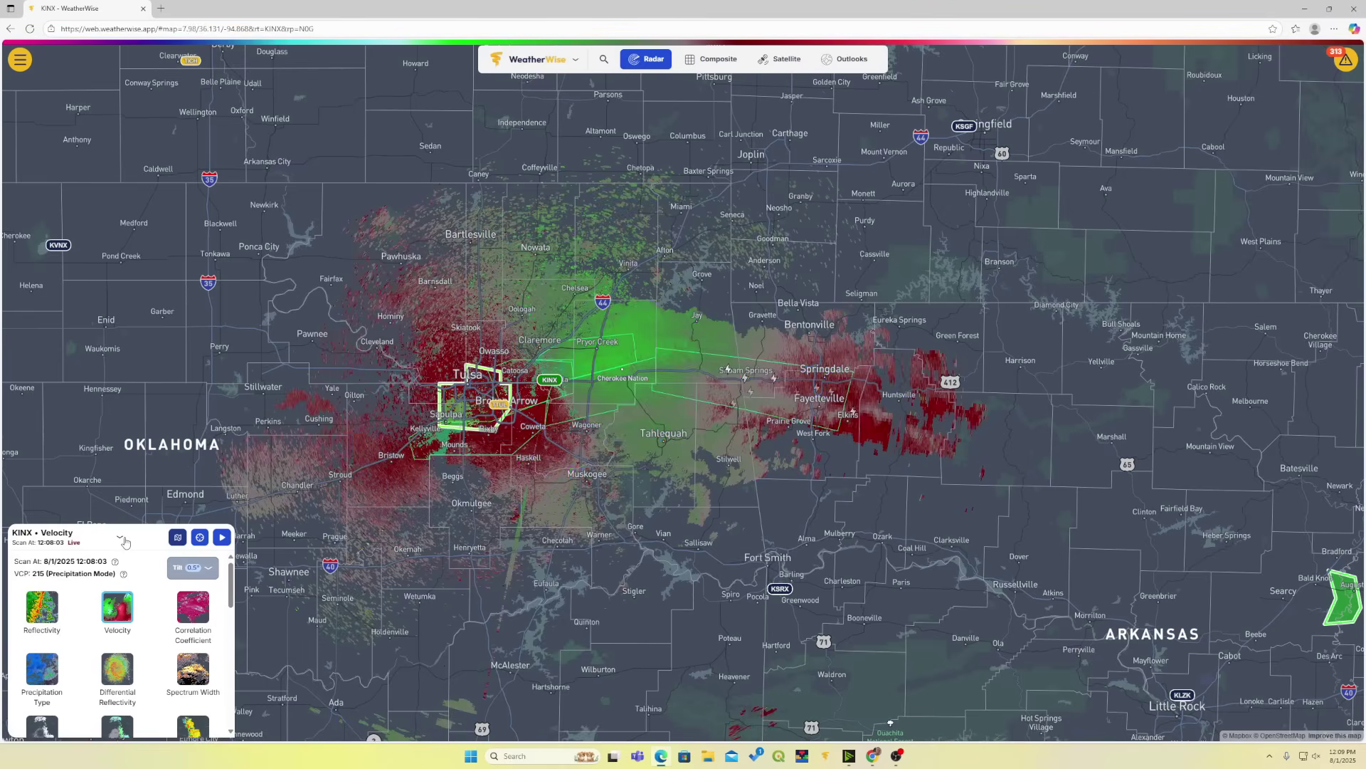
{"action": "left_click", "coordinate": [122, 536]}
Pan toward Tulsa and show the map-centre velocity readout, sampling another spot.
{"action": "left_click_drag", "start_coordinate": [237, 513], "coordinate": [276, 512]}
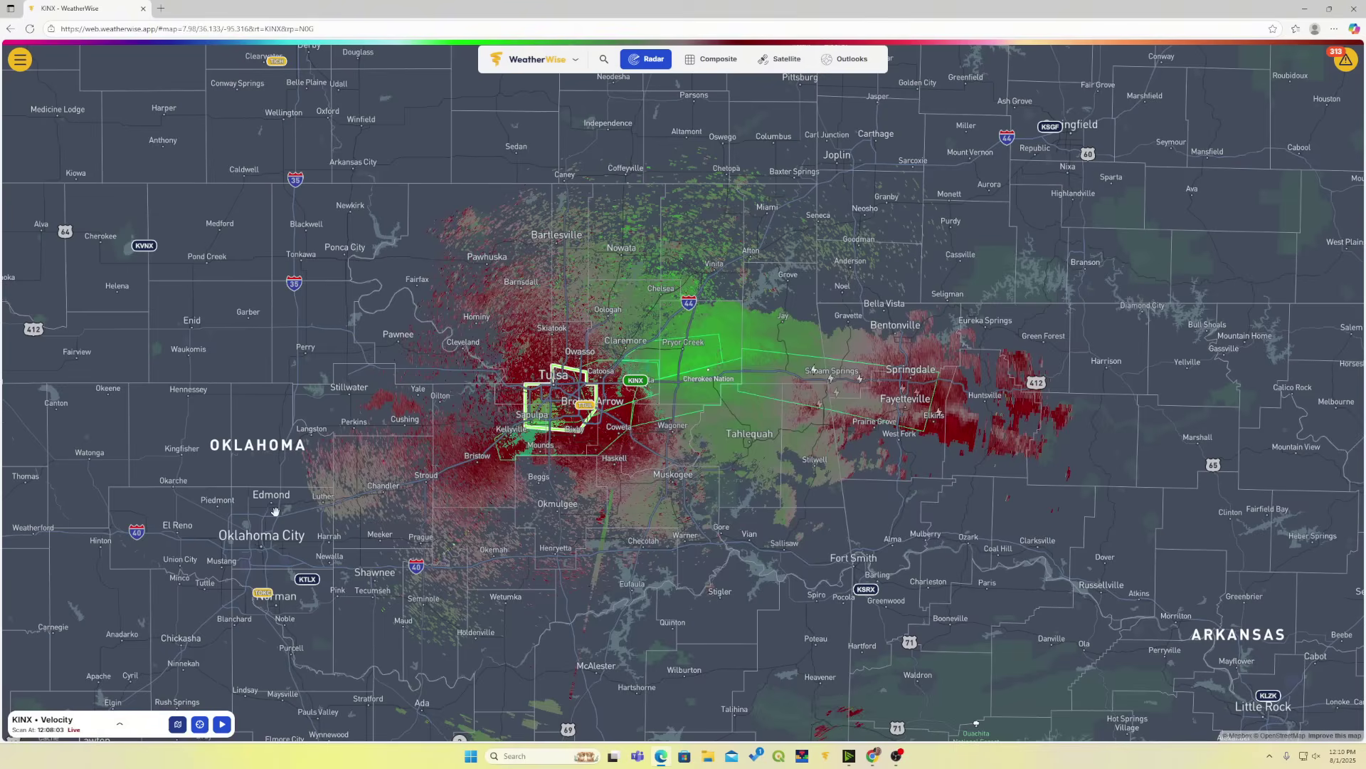
{"action": "left_click", "coordinate": [200, 724]}
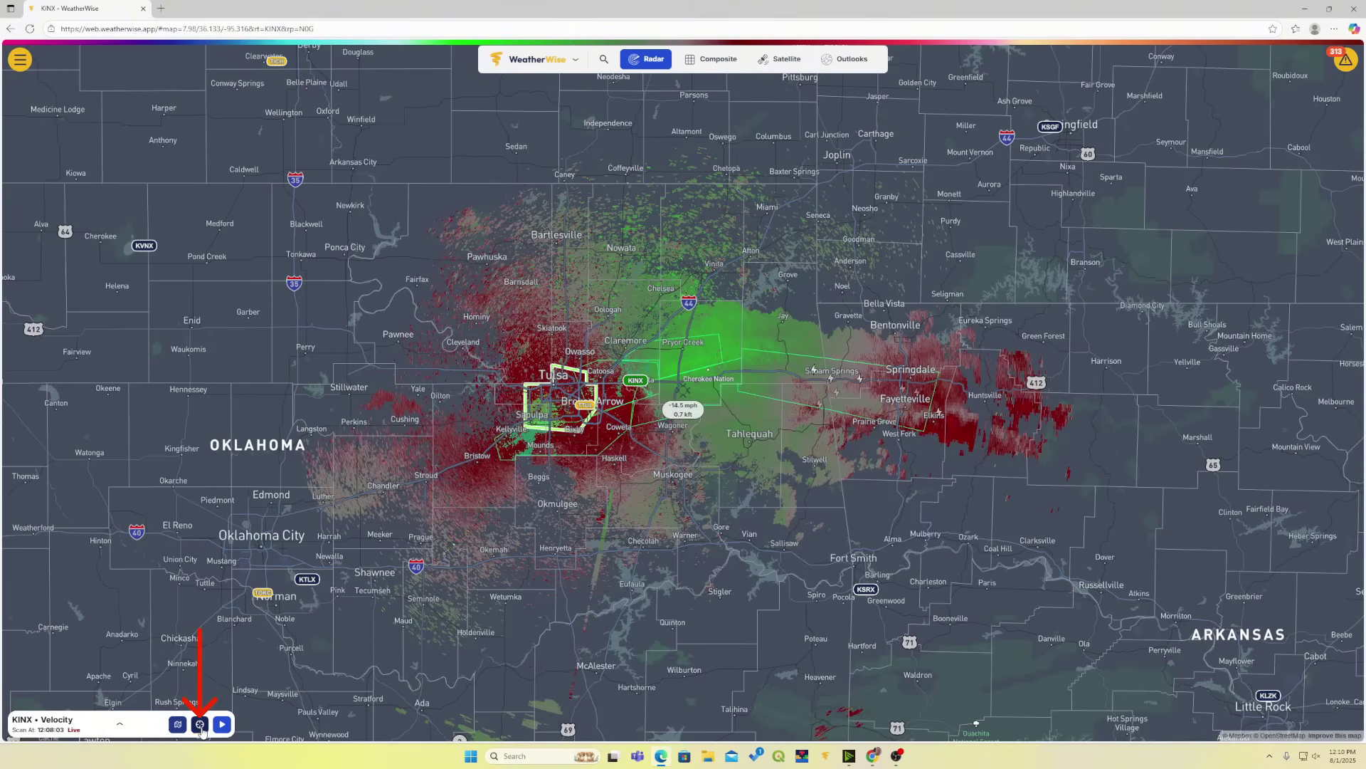
{"action": "left_click_drag", "start_coordinate": [545, 576], "coordinate": [602, 557]}
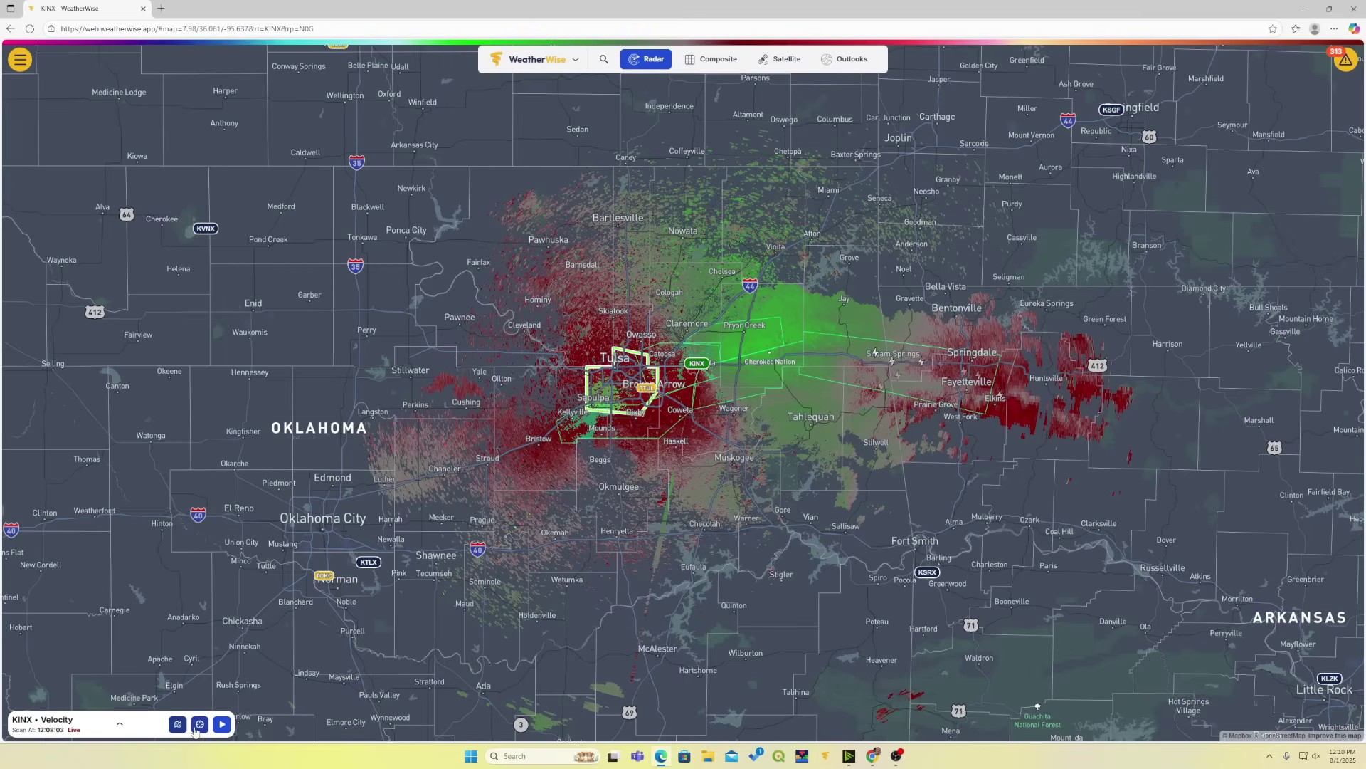
Show the KINX Correlation Coefficient radar product.
{"action": "left_click", "coordinate": [114, 727]}
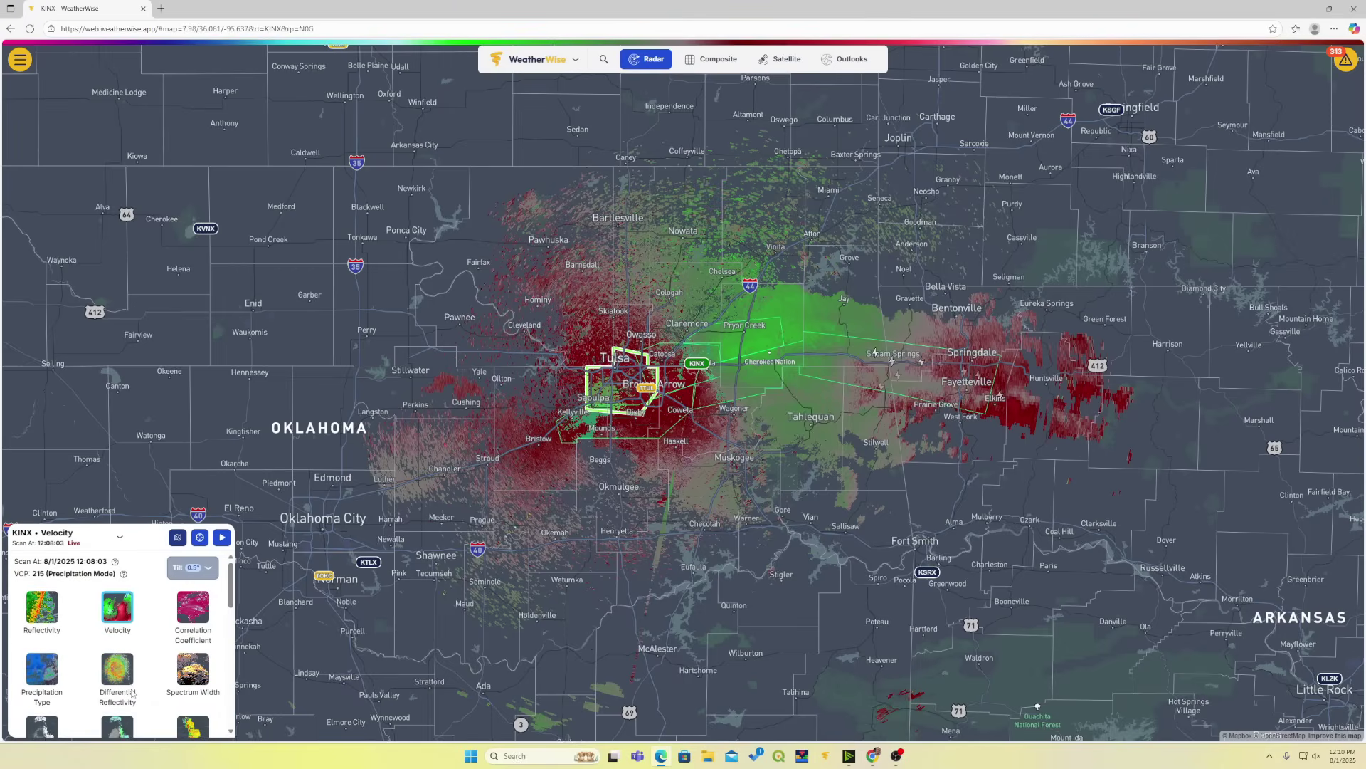
{"action": "left_click", "coordinate": [190, 619]}
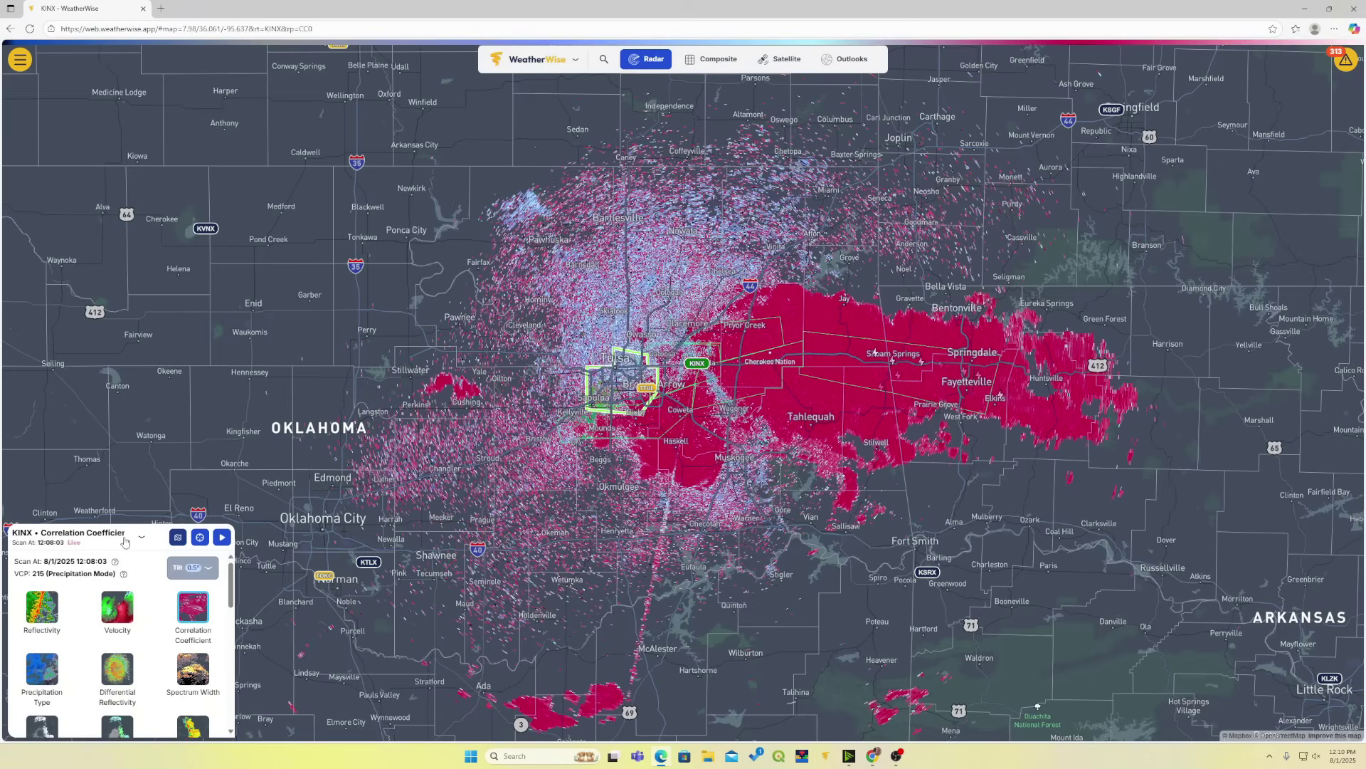
{"action": "left_click", "coordinate": [121, 537]}
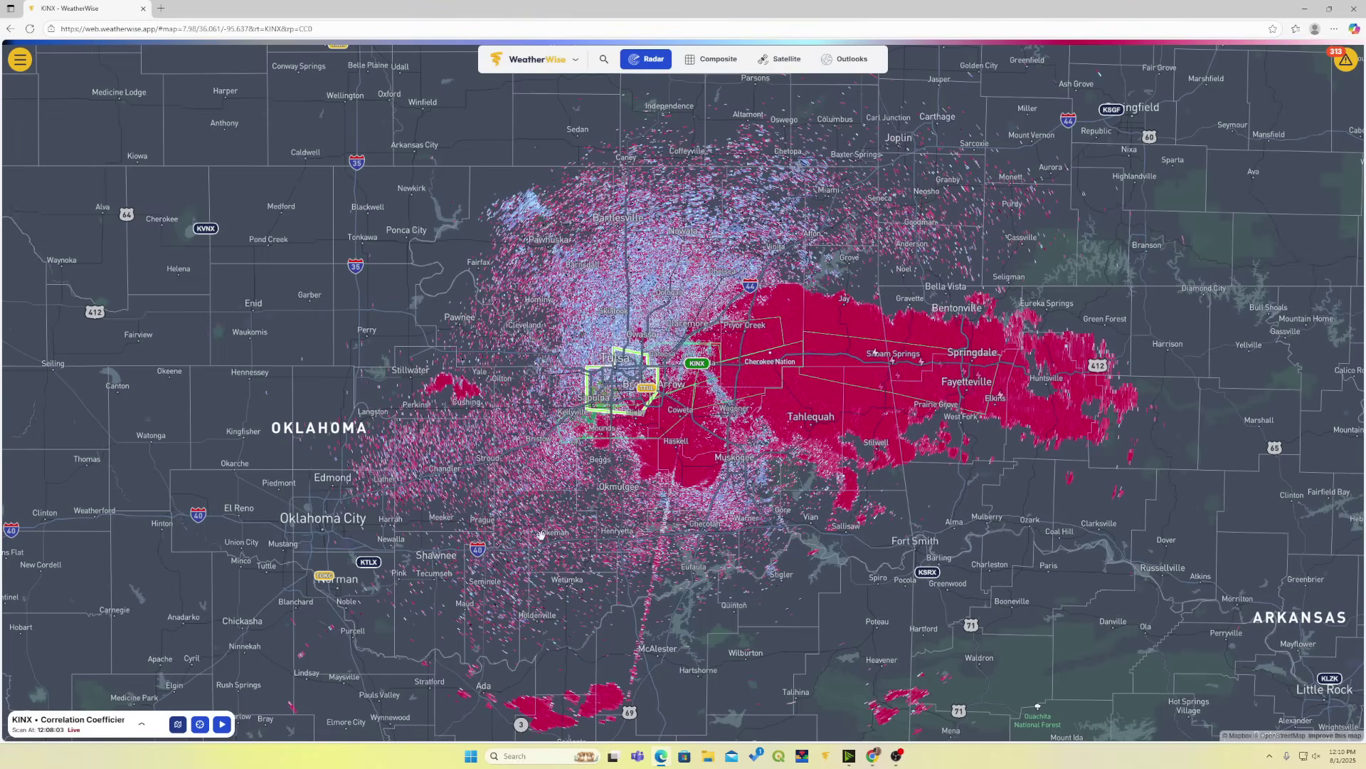
Switch to Enhanced Echo Tops and recentre the map on the storm line near Fayetteville.
{"action": "left_click", "coordinate": [132, 732]}
{"action": "scroll", "coordinate": [162, 678], "scroll_direction": "down", "scroll_amount": 2}
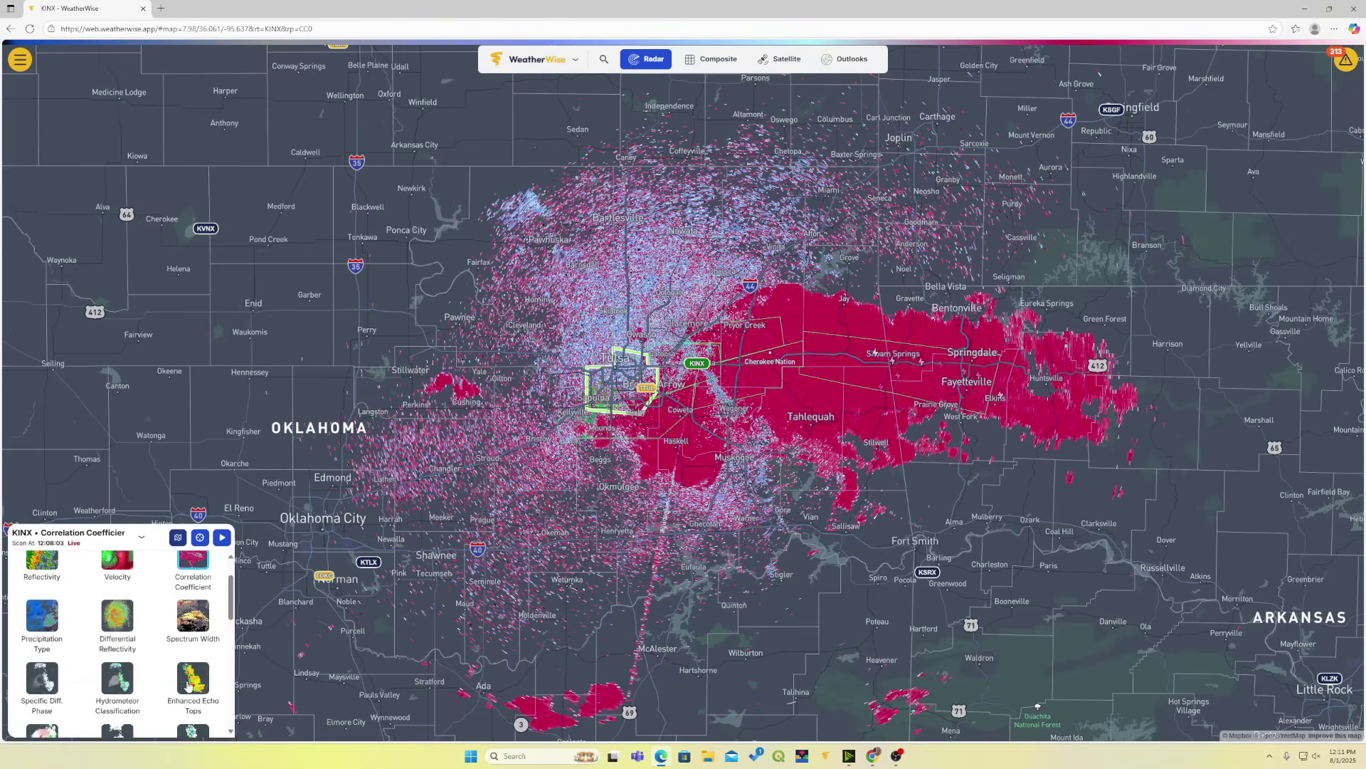
{"action": "left_click", "coordinate": [190, 686]}
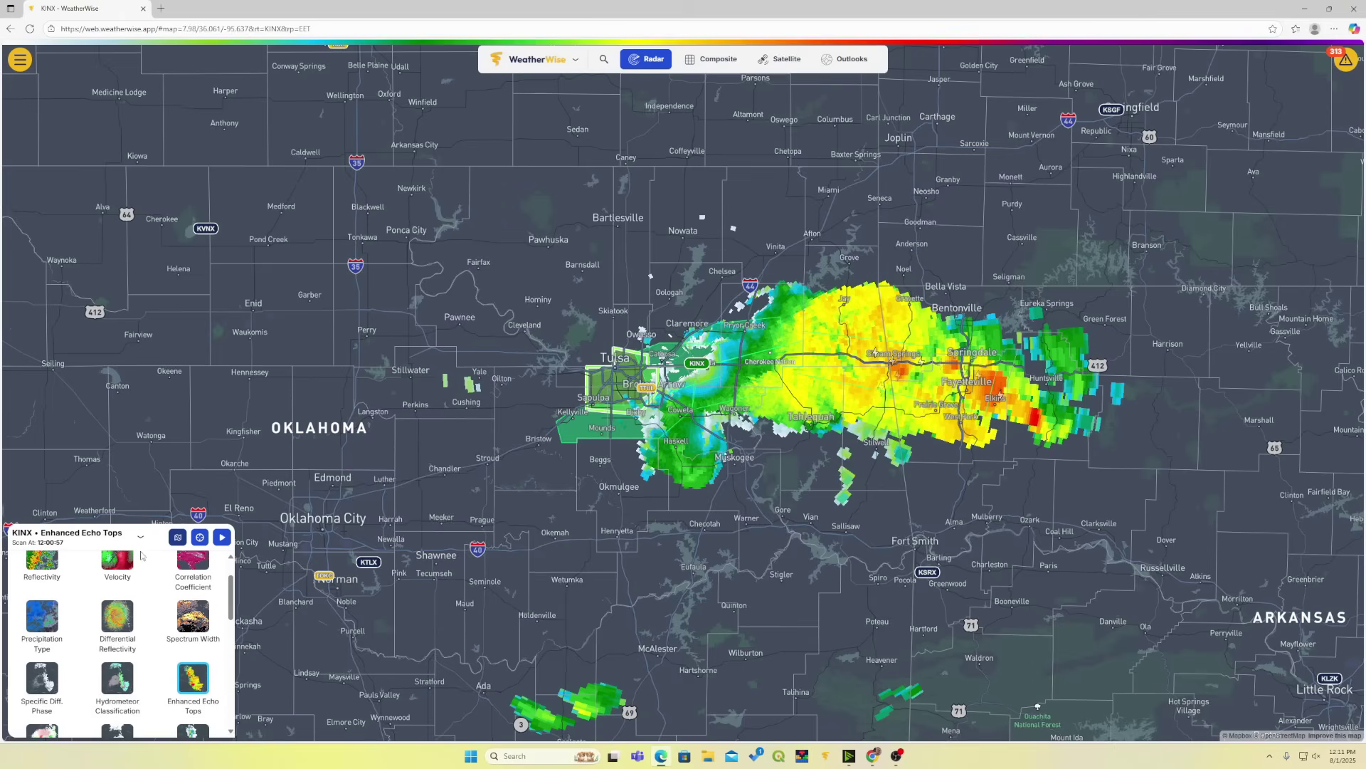
{"action": "left_click_drag", "start_coordinate": [578, 489], "coordinate": [359, 521]}
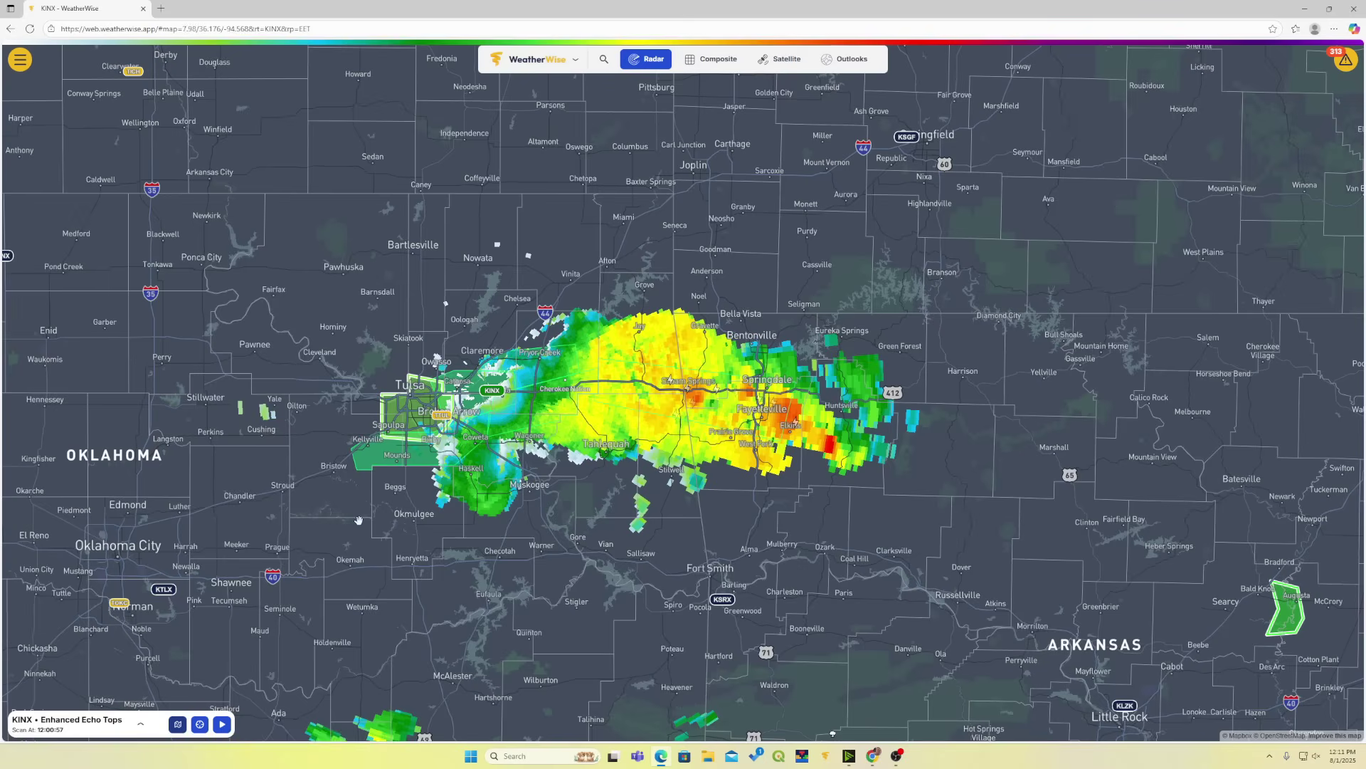
Display Vertical Integrated Liquid and pan the map east over the storms.
{"action": "left_click", "coordinate": [138, 725]}
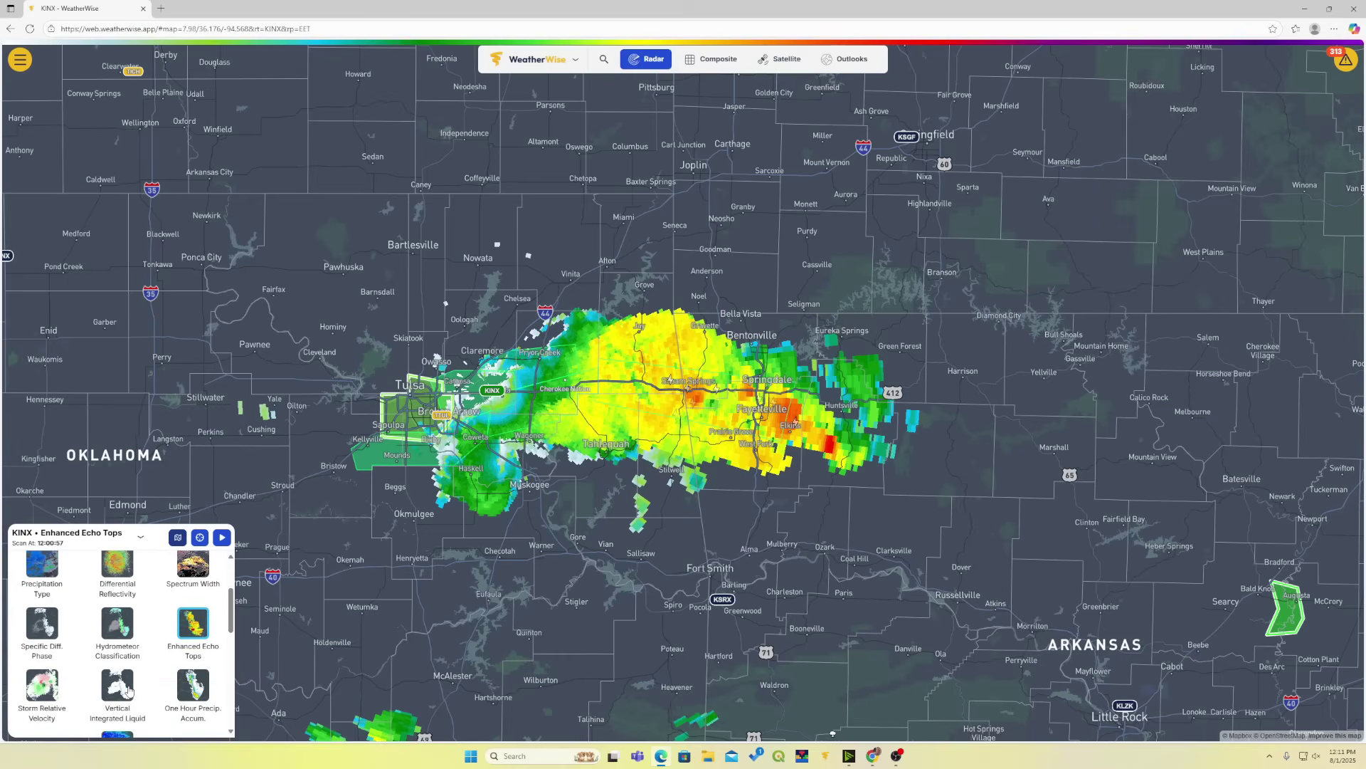
{"action": "left_click", "coordinate": [129, 688]}
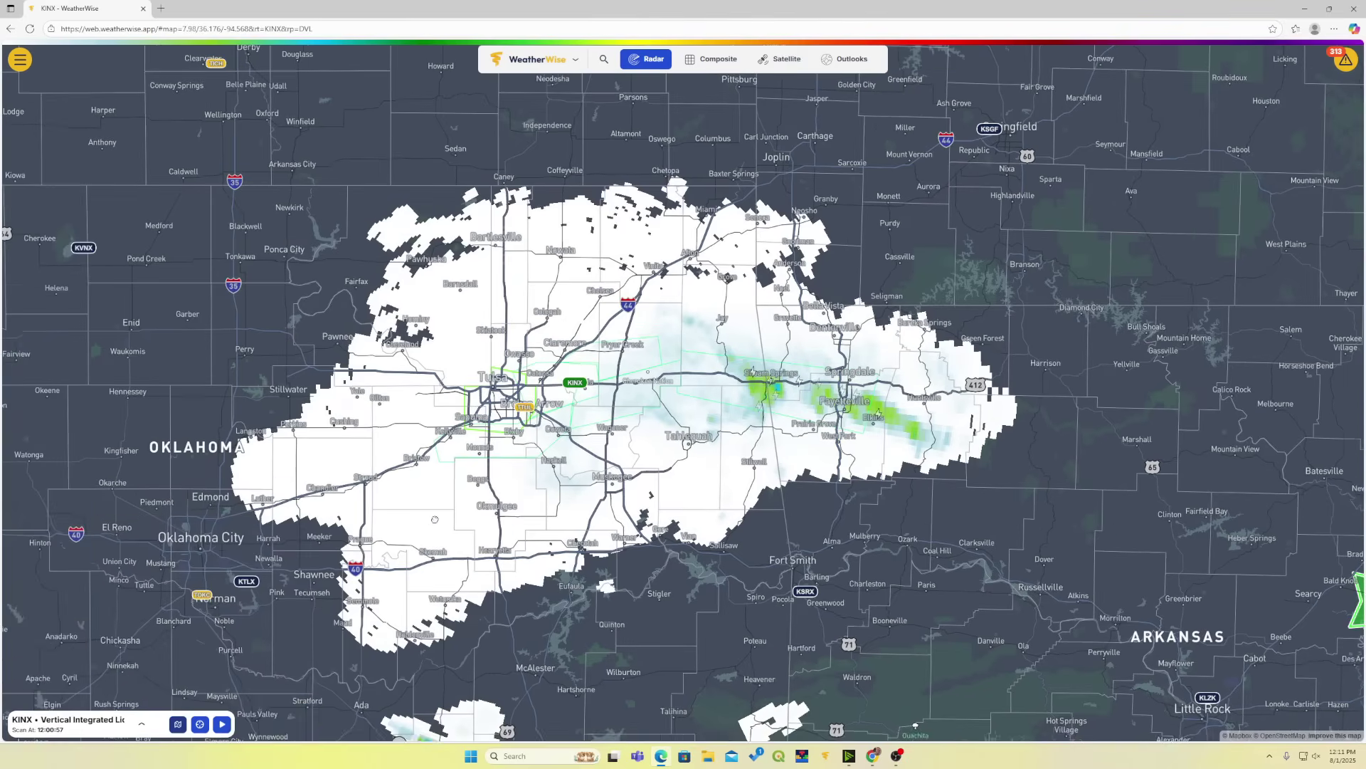
{"action": "left_click_drag", "start_coordinate": [435, 519], "coordinate": [470, 528]}
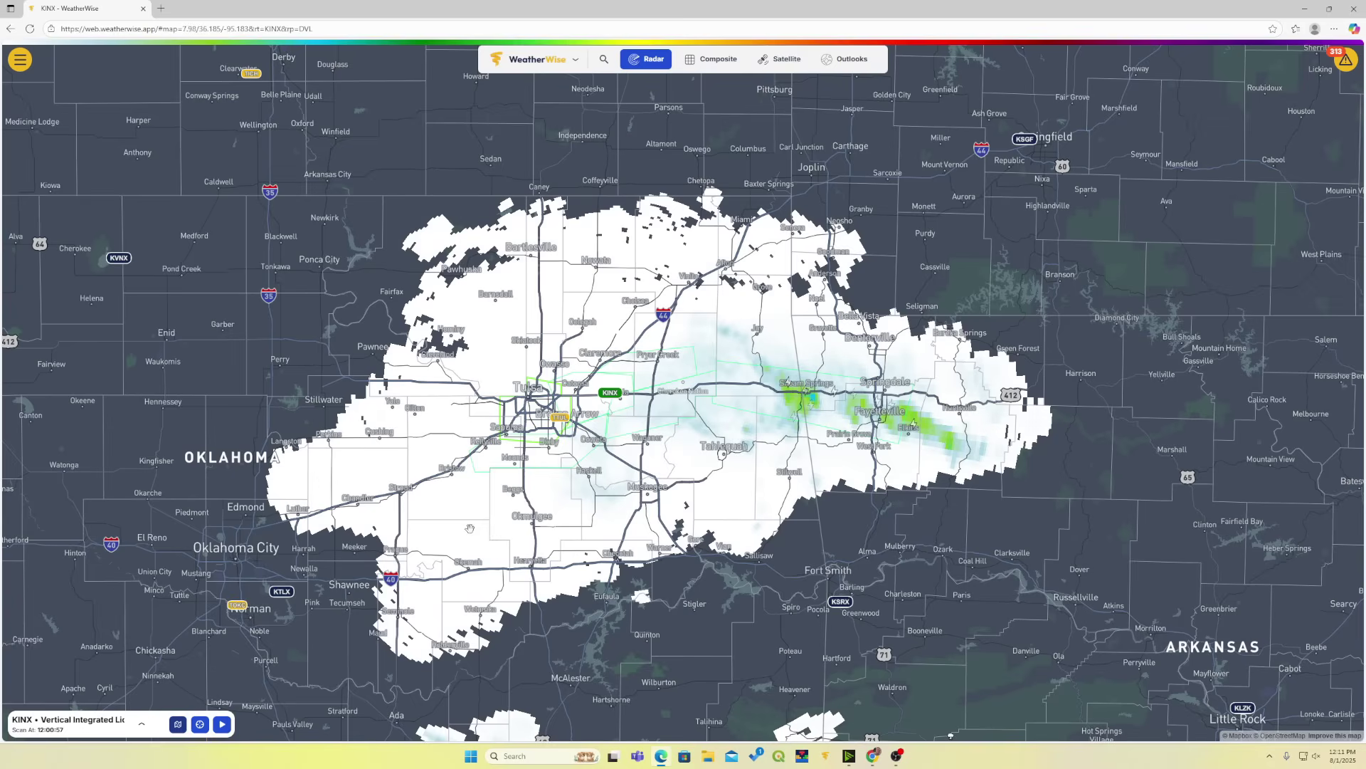
{"action": "left_click_drag", "start_coordinate": [962, 441], "coordinate": [900, 437]}
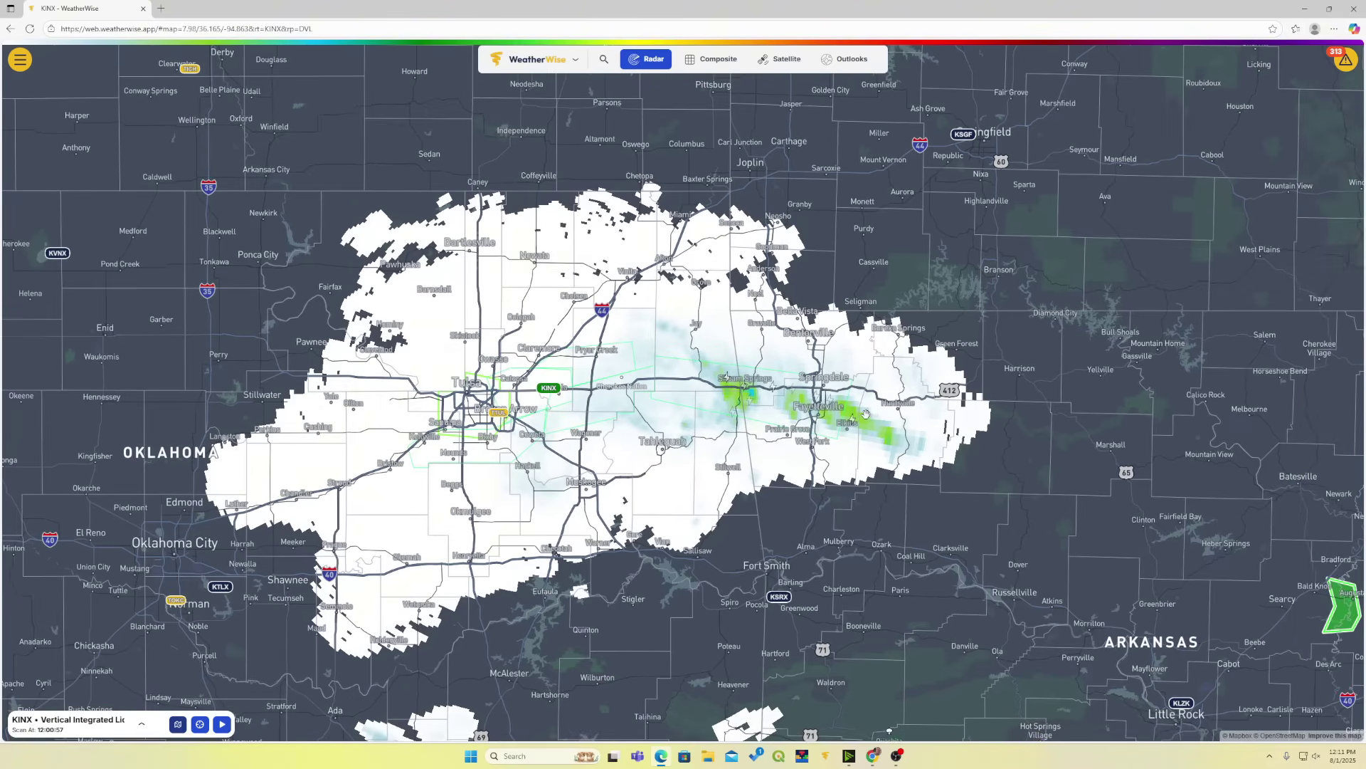
{"action": "left_click_drag", "start_coordinate": [762, 395], "coordinate": [760, 394]}
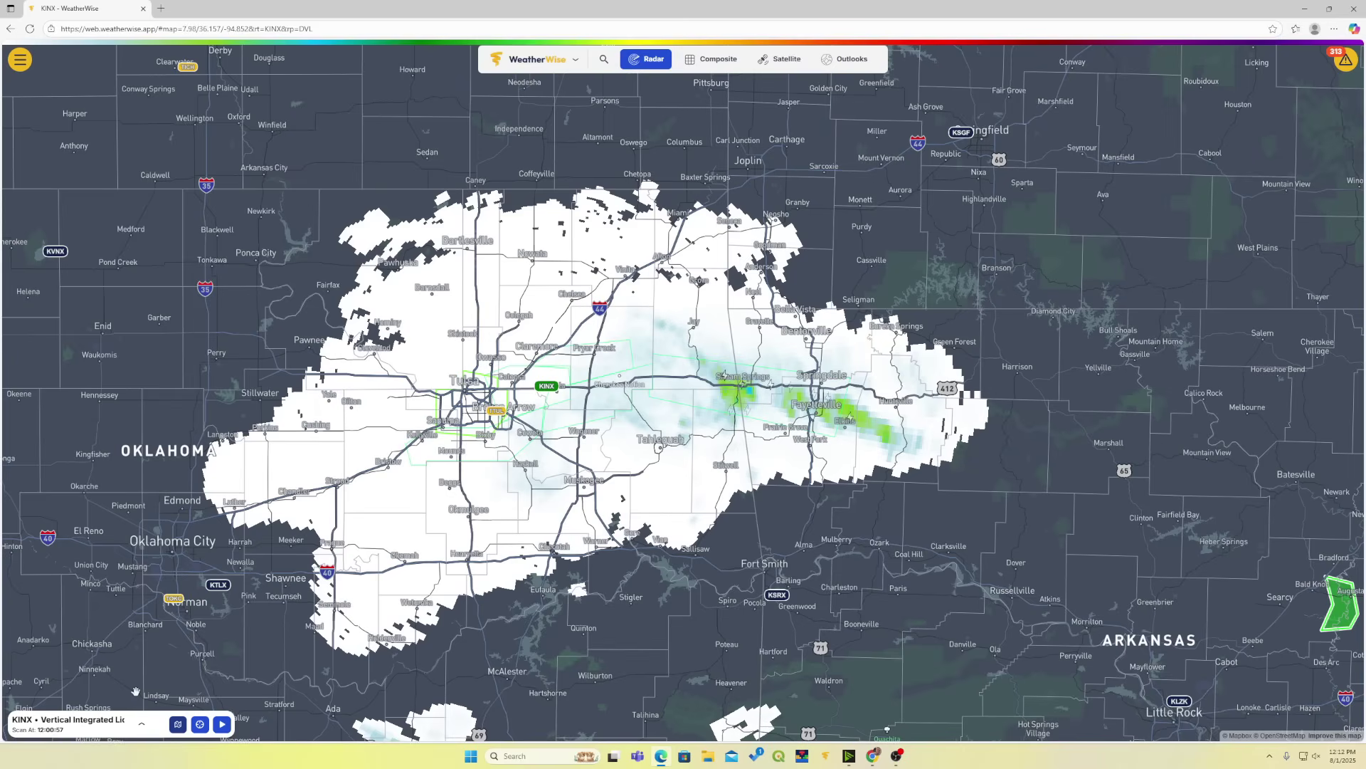
Return the radar to the live 12:11:40 KINX Reflectivity scan.
{"action": "left_click", "coordinate": [109, 724]}
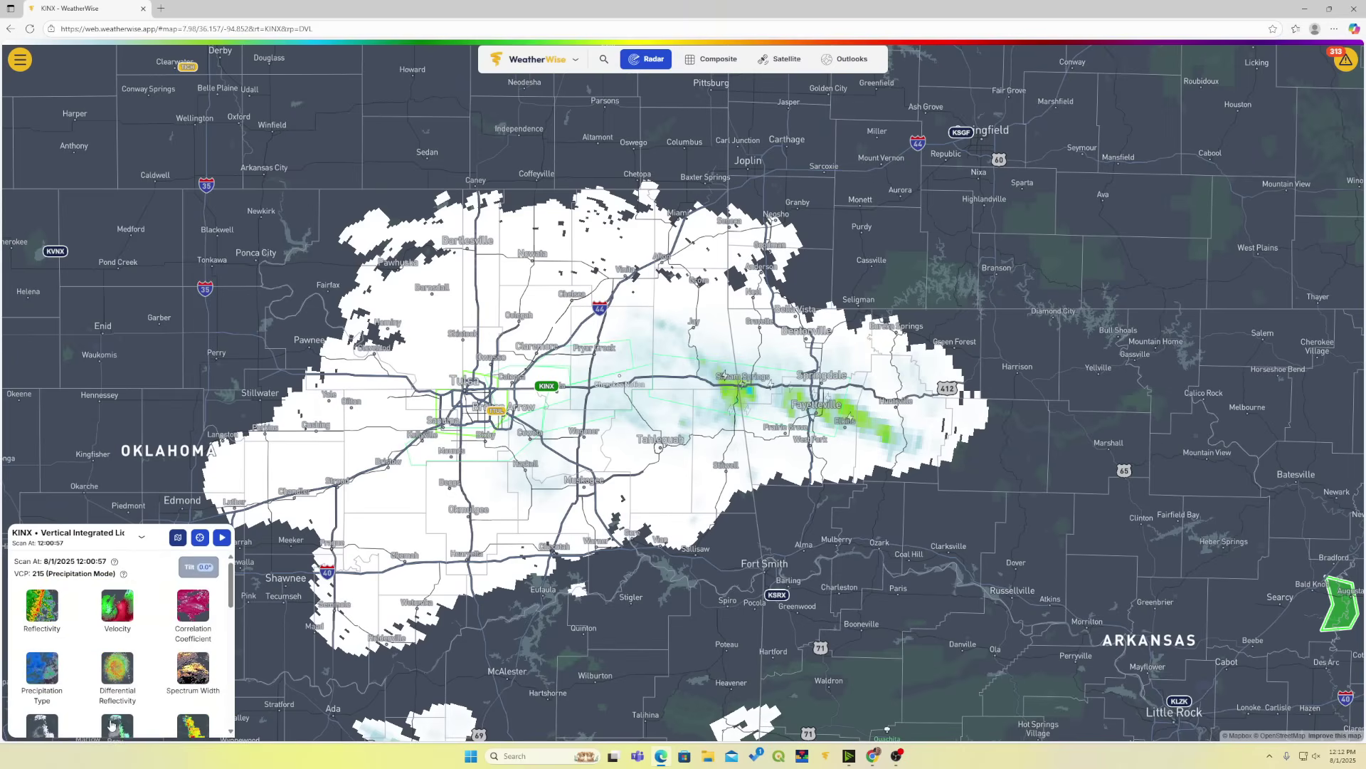
{"action": "scroll", "coordinate": [127, 690], "scroll_direction": "down", "scroll_amount": 2}
{"action": "left_click", "coordinate": [121, 676]}
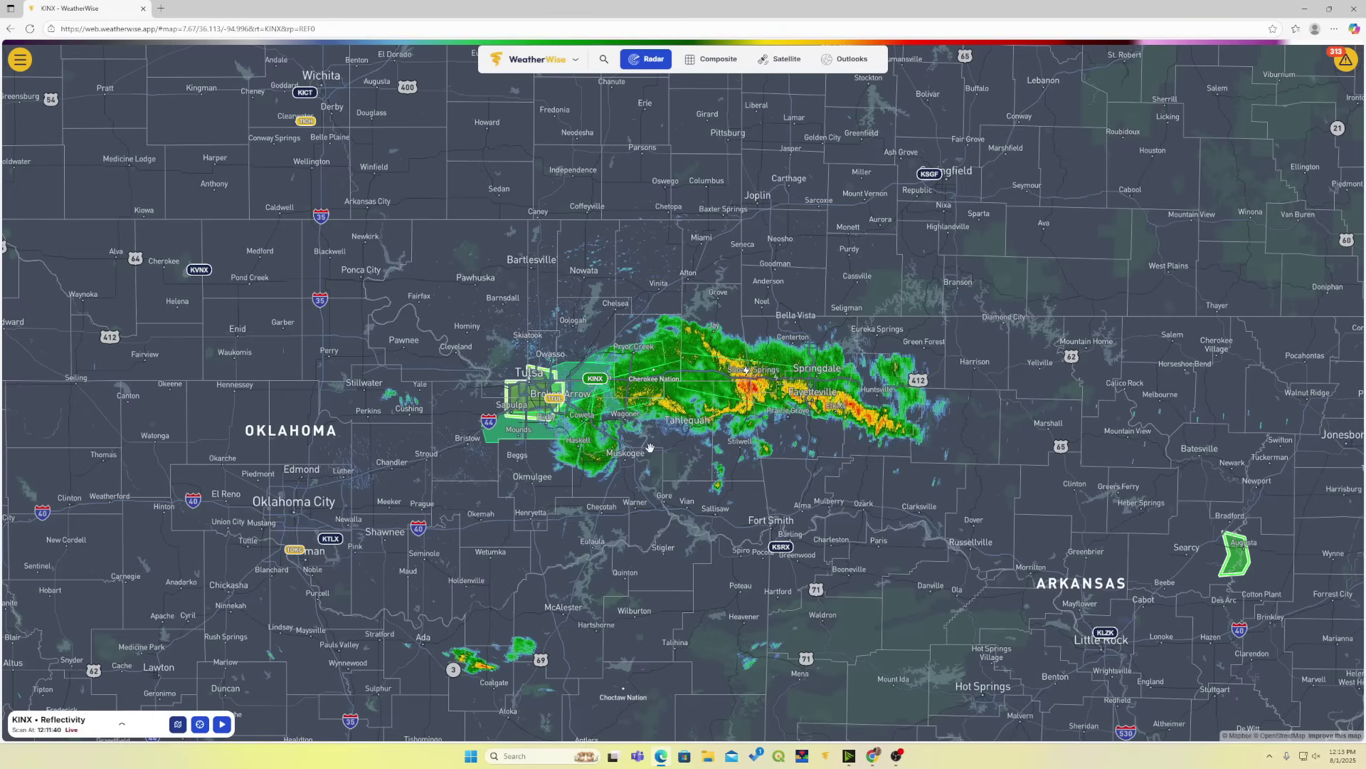
Move the map east to West Virginia, select the KRLX Charleston radar and recentre it.
{"action": "scroll", "coordinate": [649, 448], "scroll_direction": "down", "scroll_amount": 5}
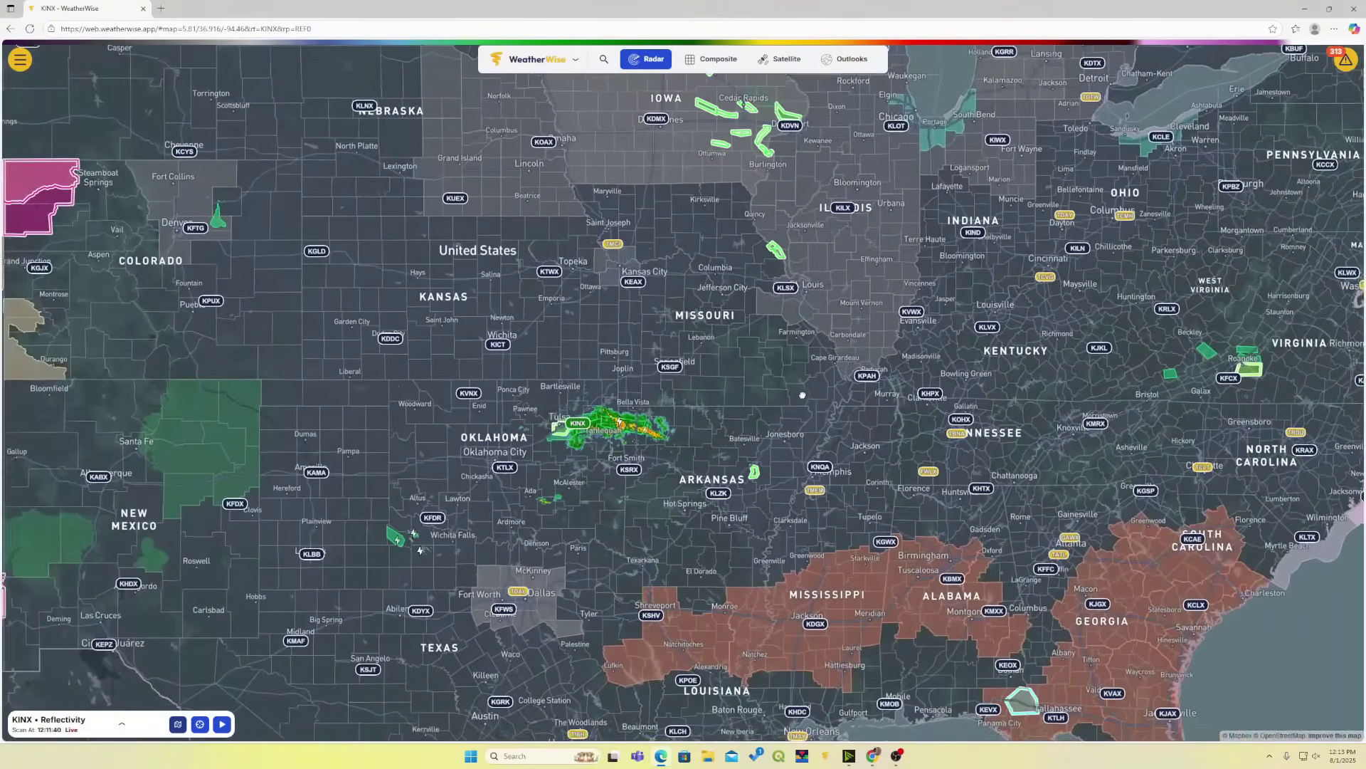
{"action": "left_click_drag", "start_coordinate": [802, 395], "coordinate": [651, 405]}
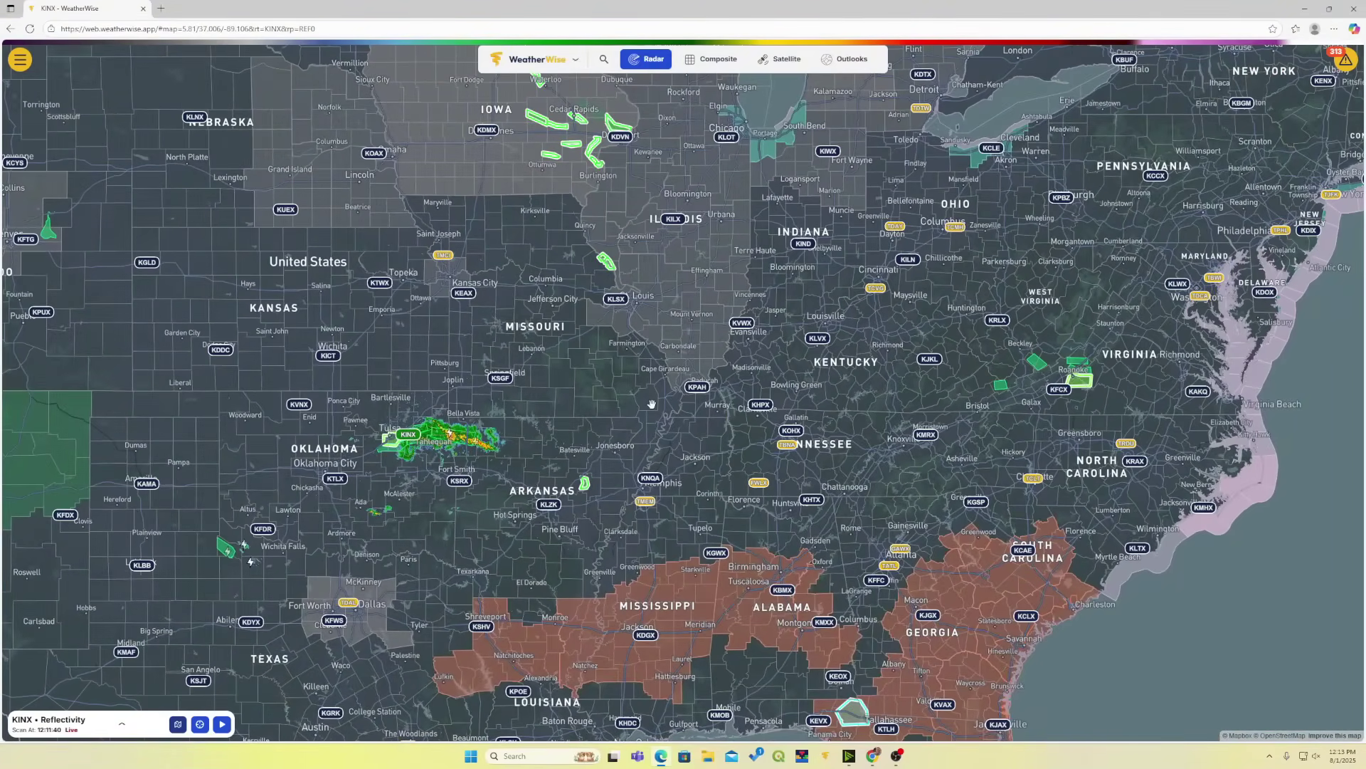
{"action": "mouse_move", "coordinate": [53, 735]}
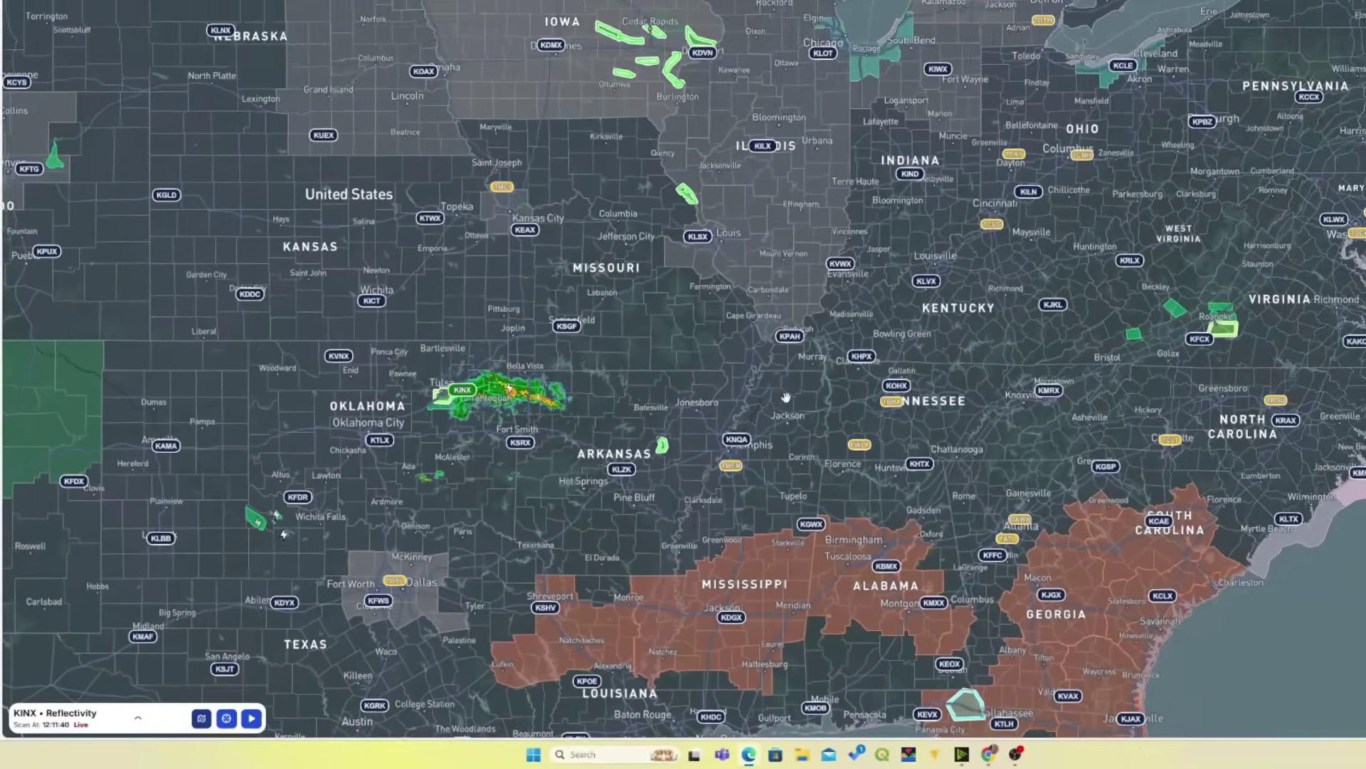
{"action": "left_click_drag", "start_coordinate": [750, 428], "coordinate": [685, 446]}
{"action": "left_click_drag", "start_coordinate": [858, 383], "coordinate": [698, 400]}
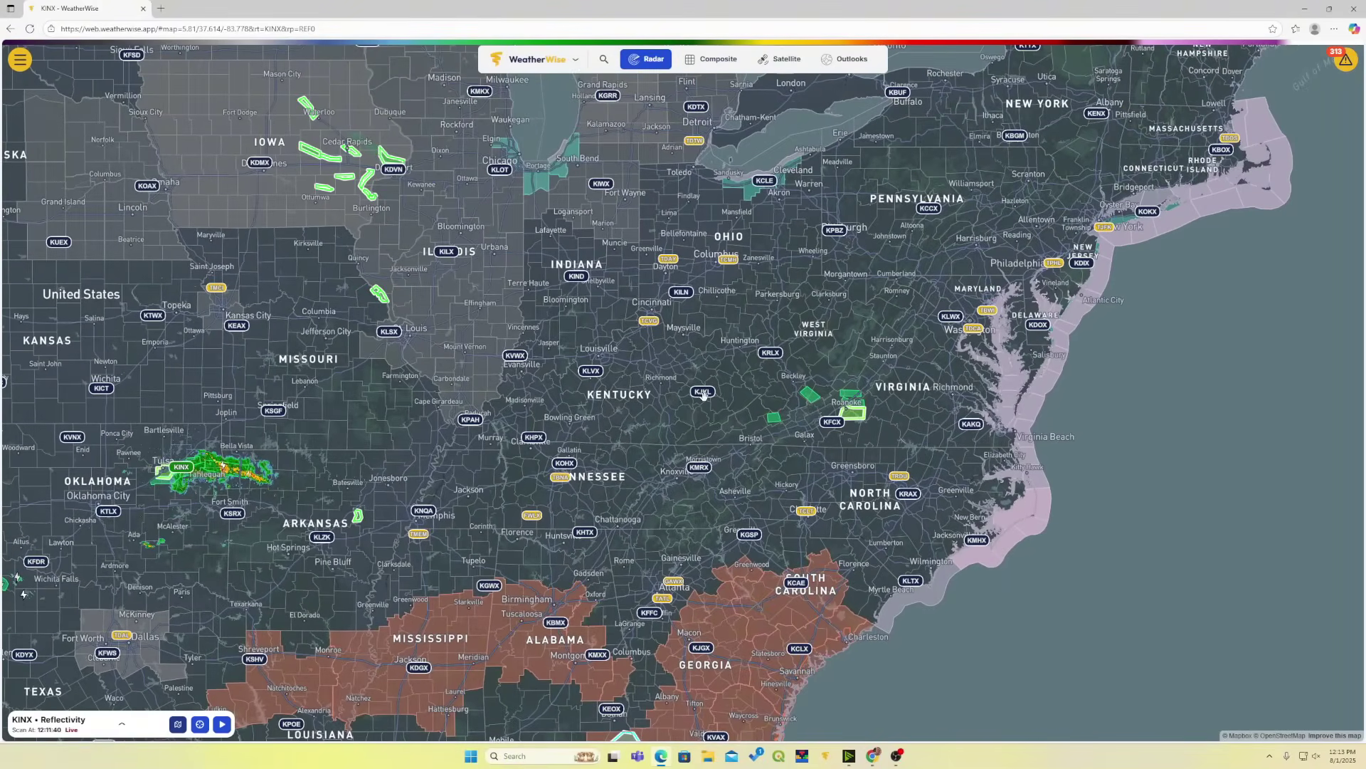
{"action": "scroll", "coordinate": [698, 400], "scroll_direction": "up", "scroll_amount": 4}
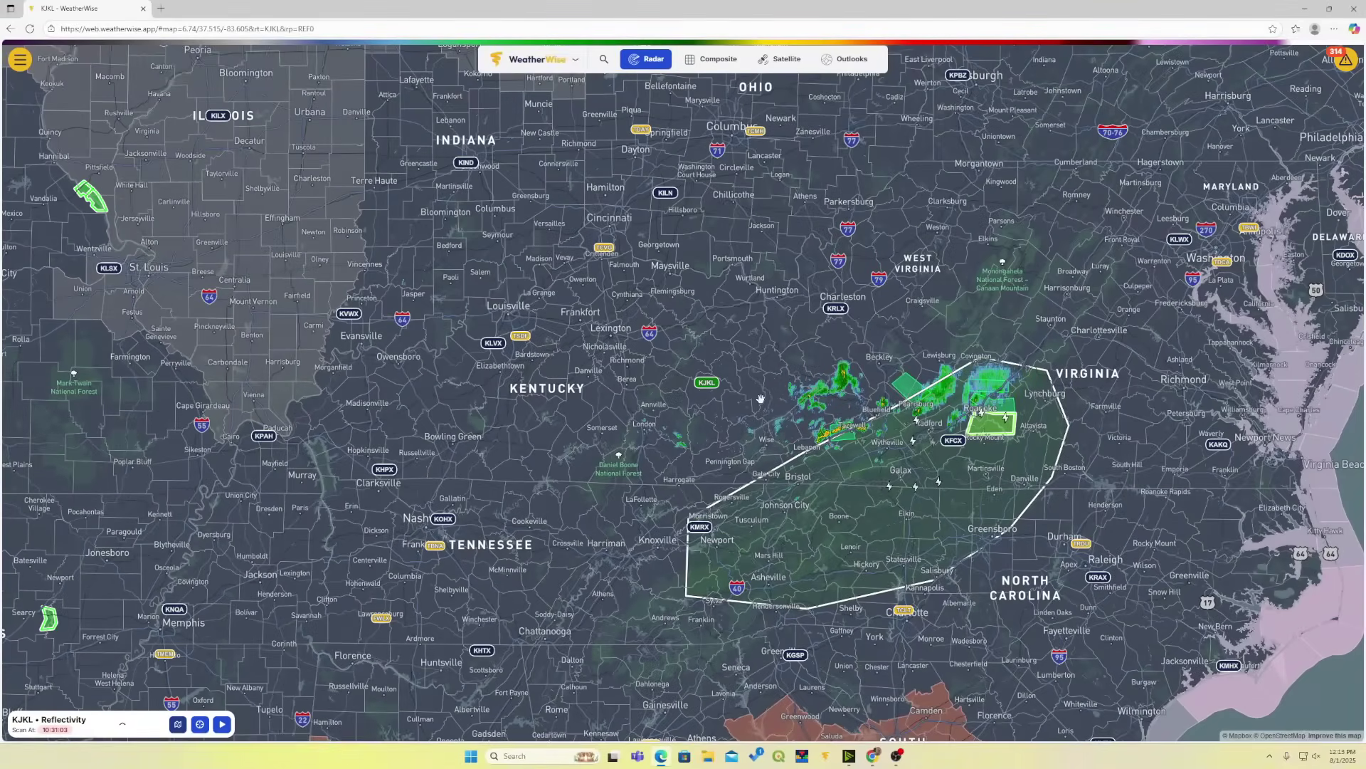
{"action": "left_click", "coordinate": [834, 309]}
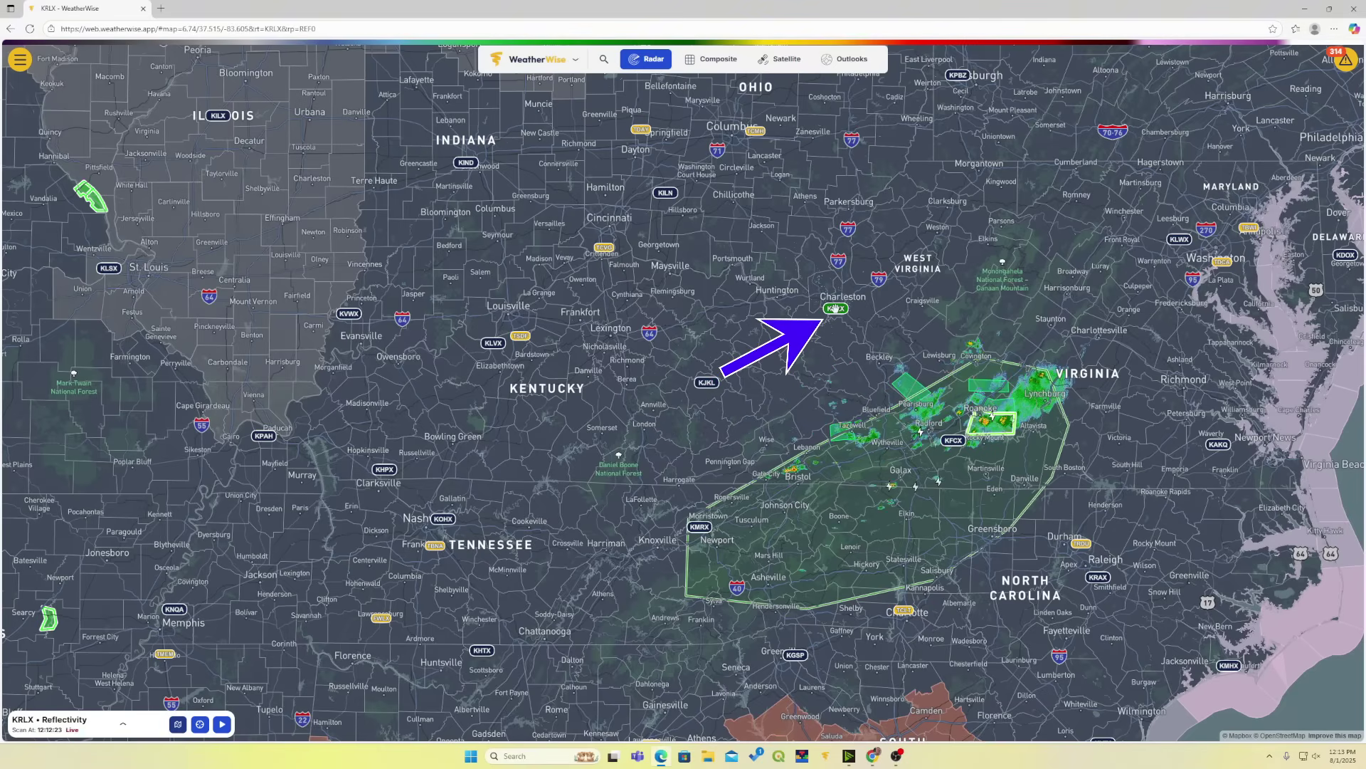
{"action": "left_click_drag", "start_coordinate": [835, 309], "coordinate": [748, 249]}
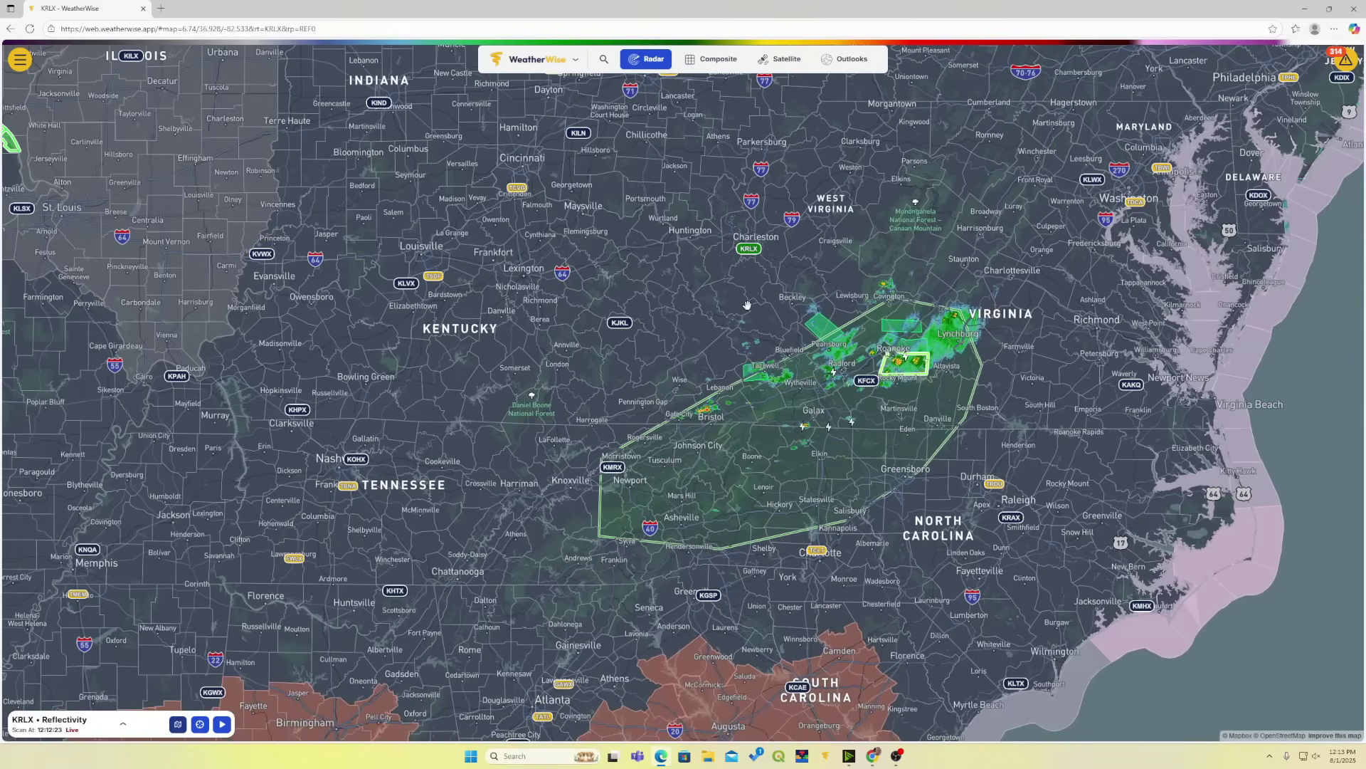
{"action": "scroll", "coordinate": [738, 310], "scroll_direction": "down", "scroll_amount": 5}
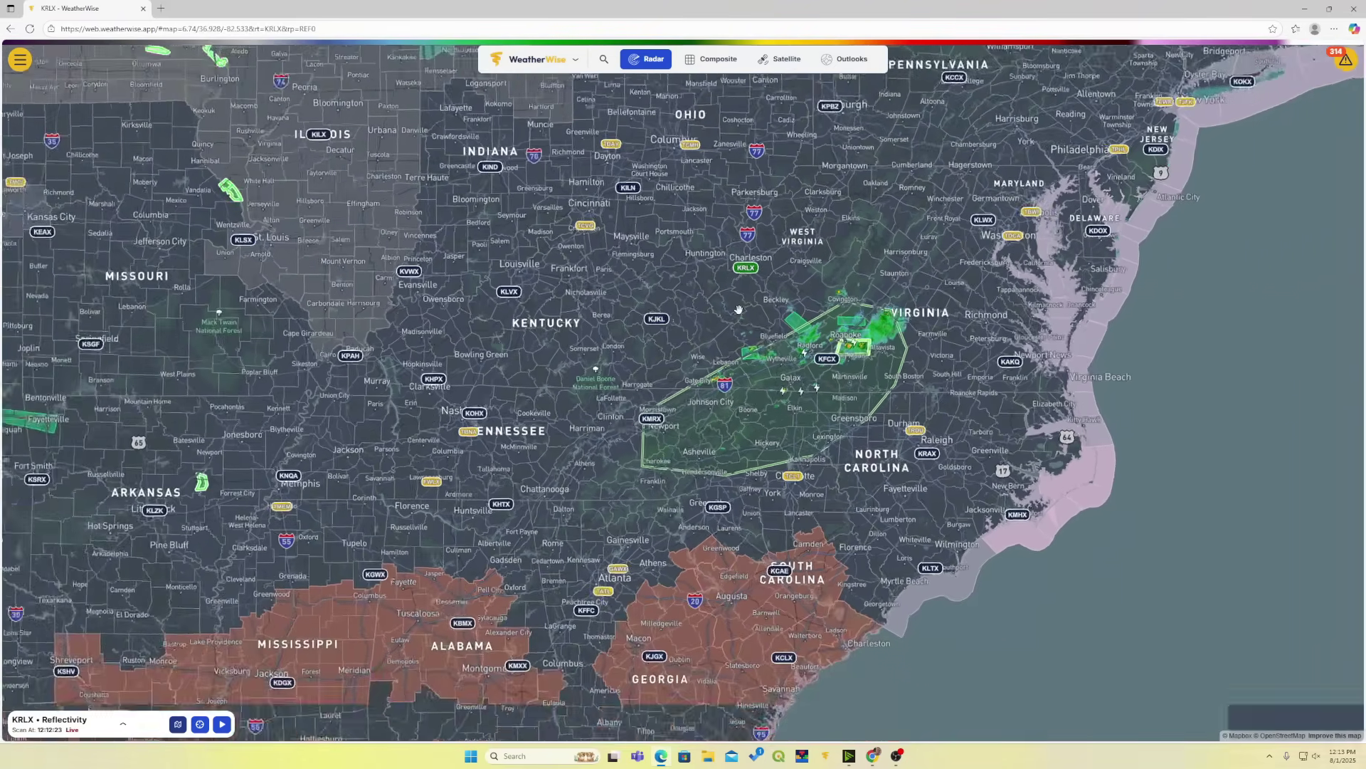